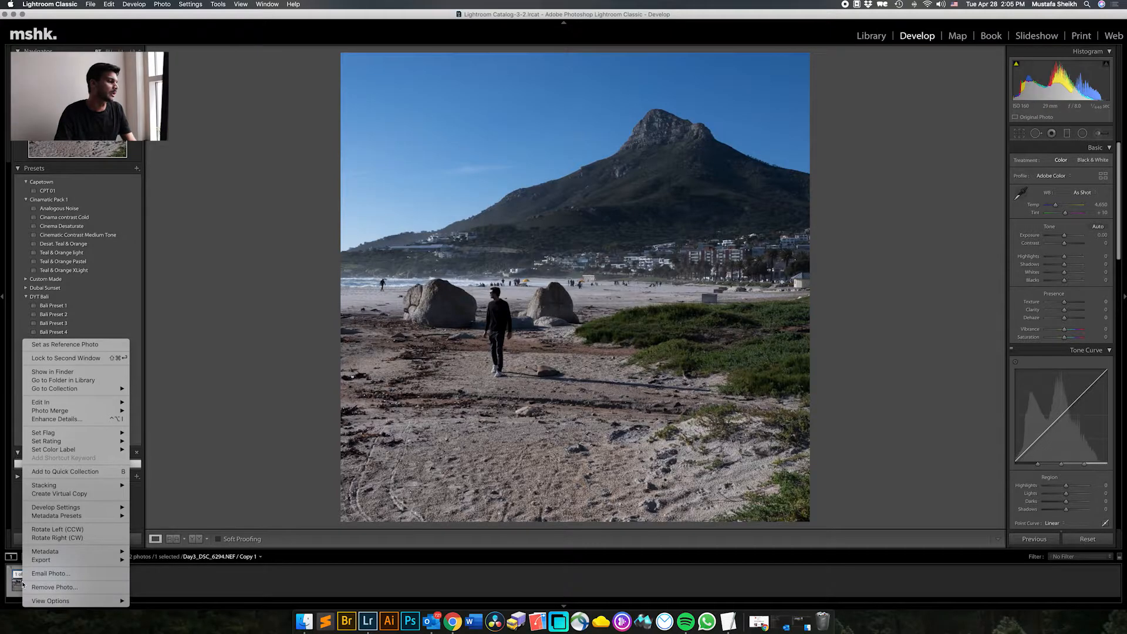
left_click(186, 585)
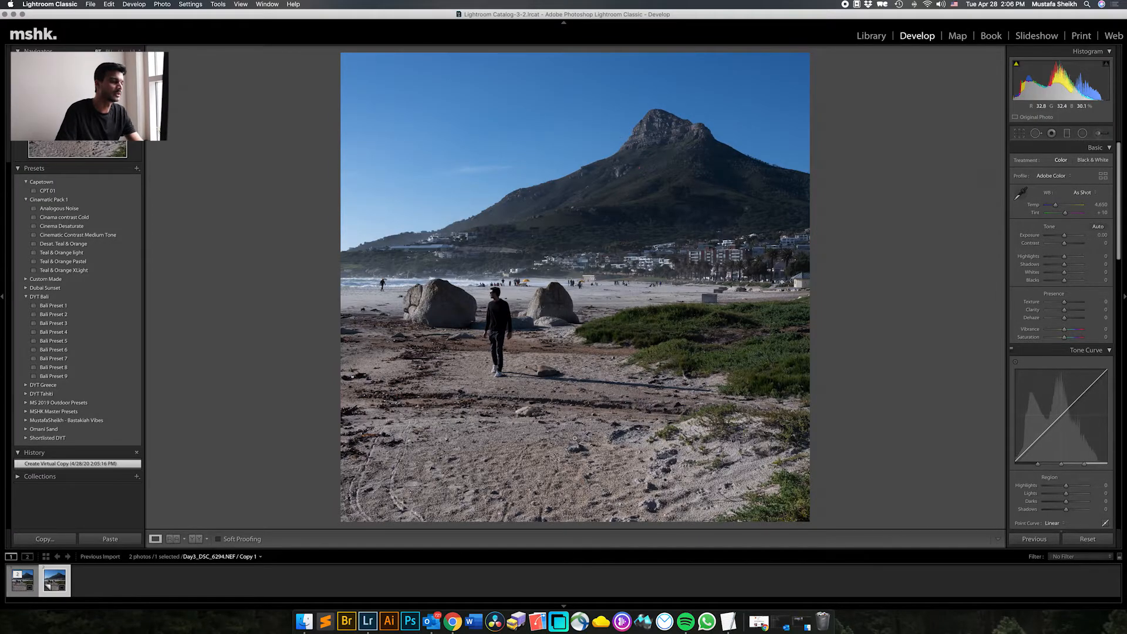
left_click(569, 436)
left_click(558, 352)
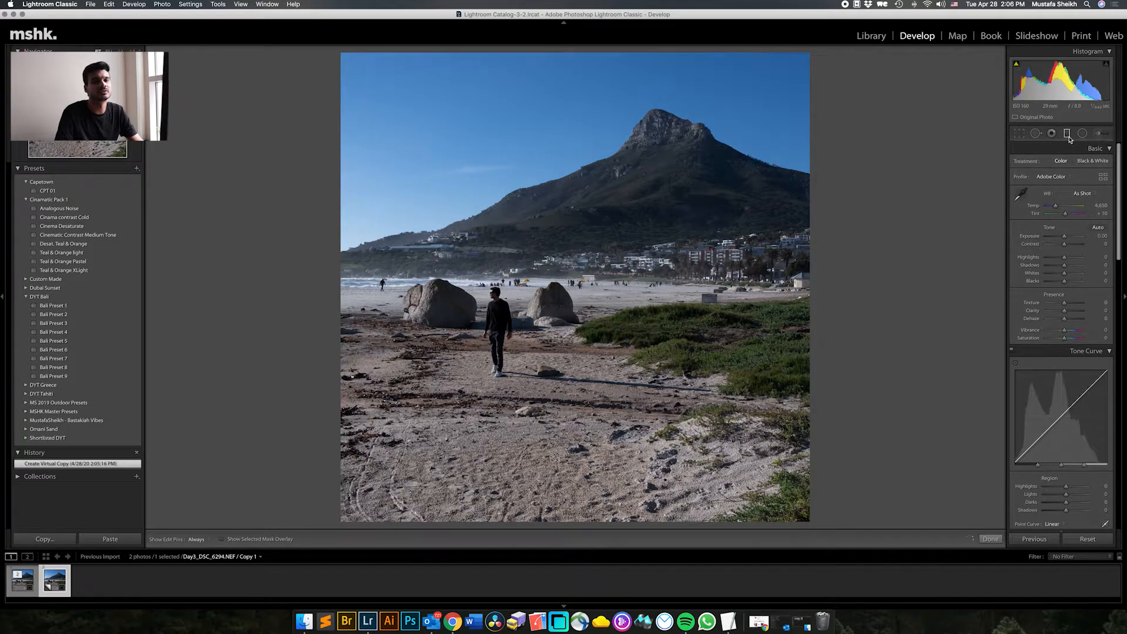
- Add a horizontal graduated filter rising from the photo's lower edge, fading out around the walking man's feet
left_click(1067, 133)
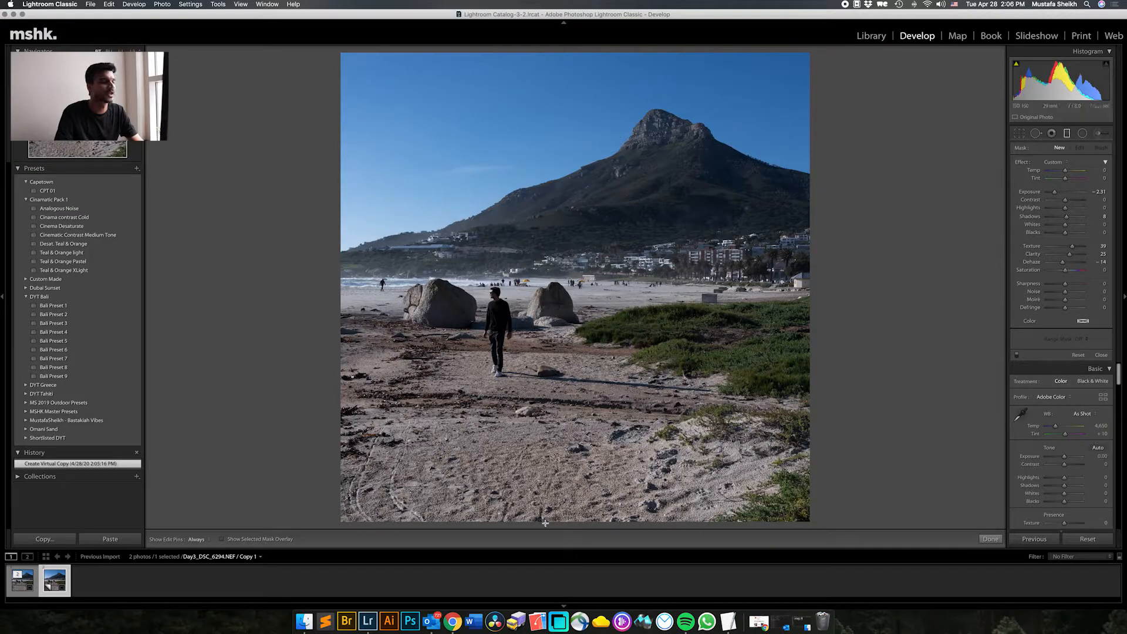
left_click_drag(563, 441, 565, 358)
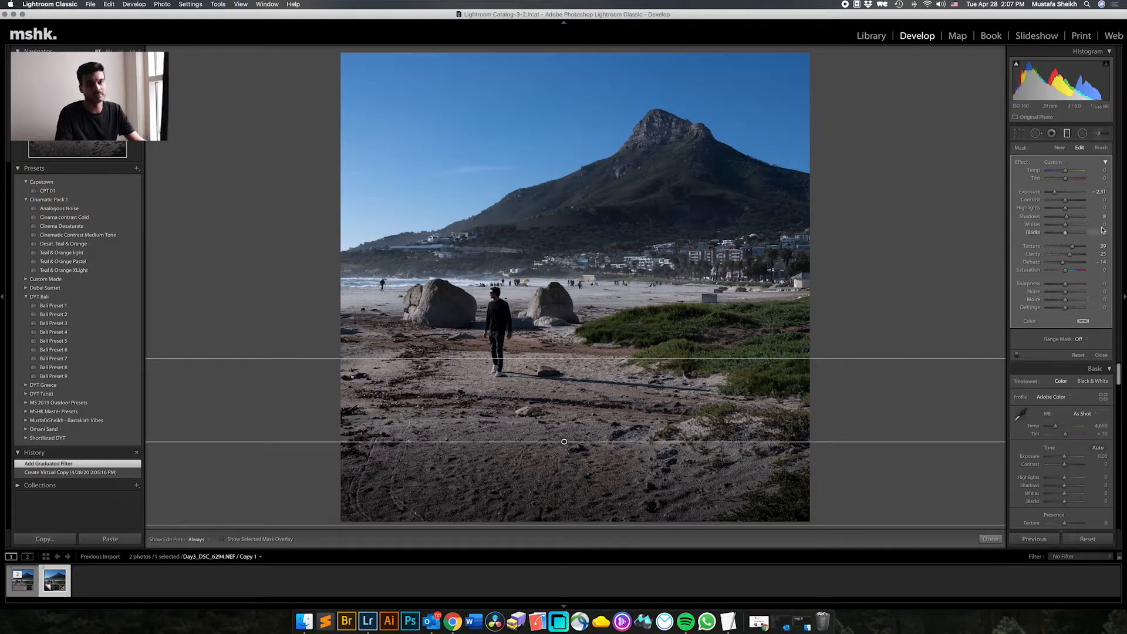
left_click_drag(564, 441, 568, 442)
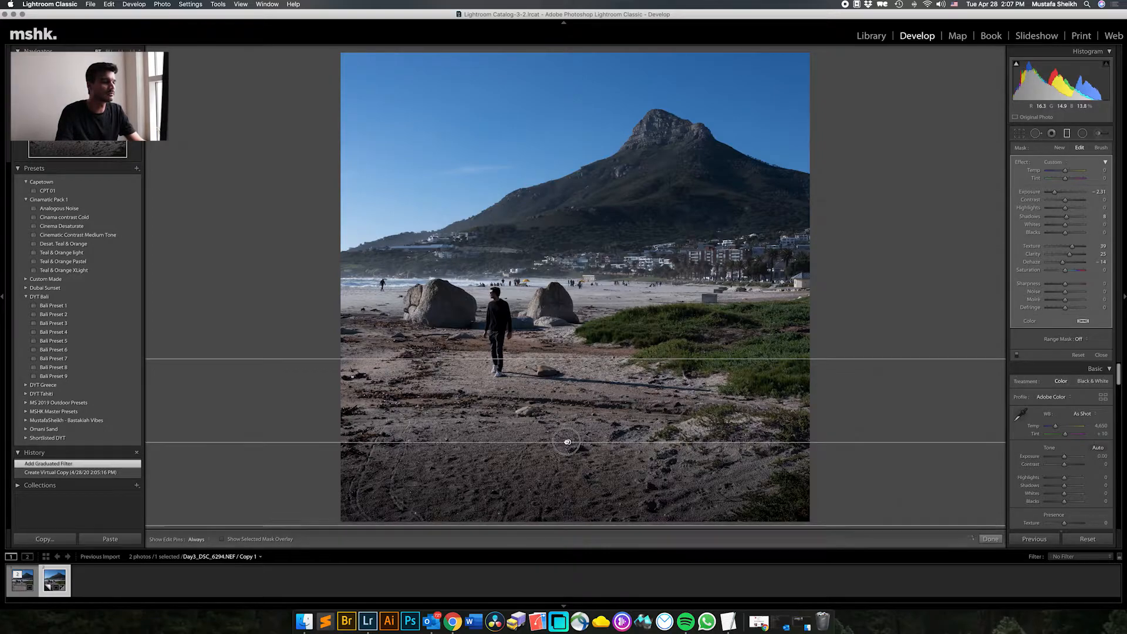
- Reset the foreground graduated filter's Clarity, Texture, Dehaze and Exposure to 0
double_click(1070, 253)
double_click(1073, 248)
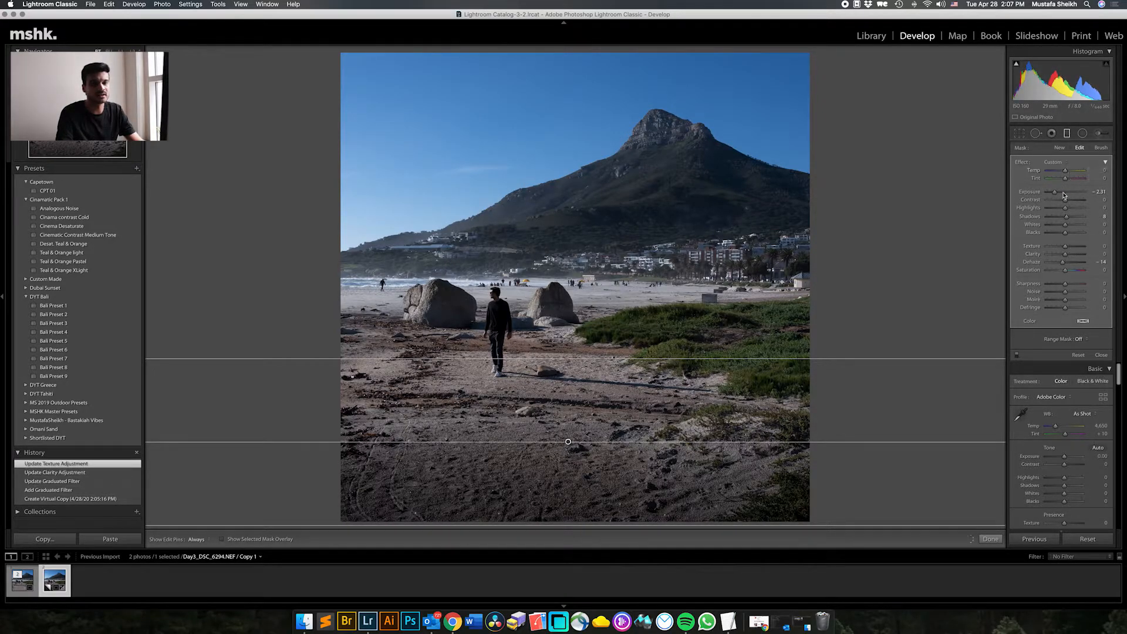
double_click(1066, 262)
double_click(1060, 192)
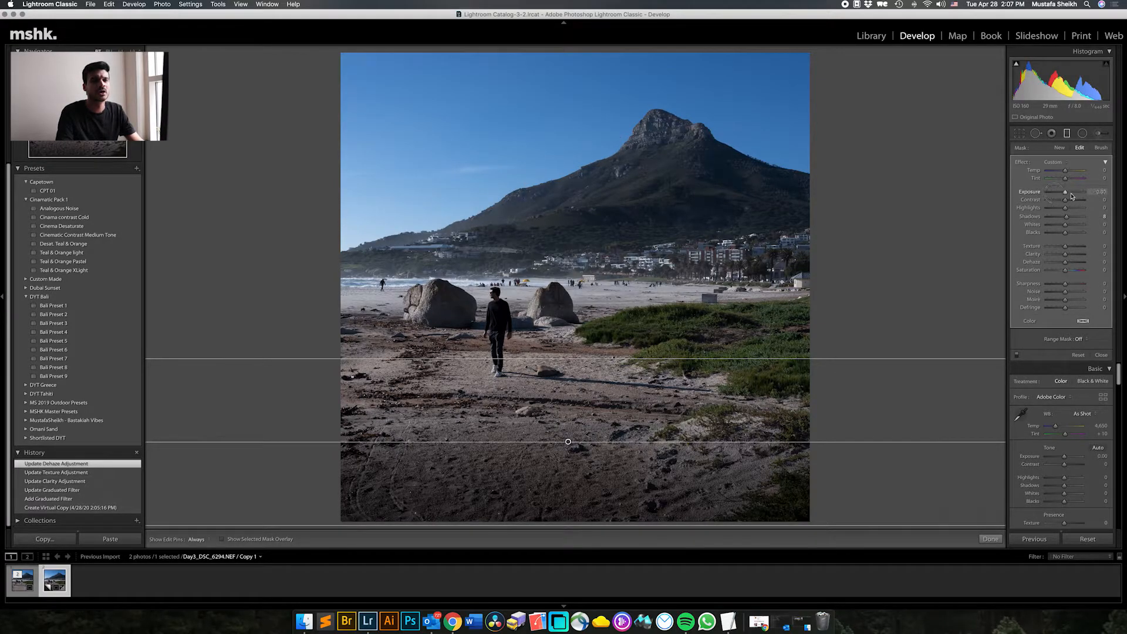
- Darken the foreground by setting the graduated filter's Exposure to about −2.02, and finish the filter
left_click_drag(568, 441, 565, 441)
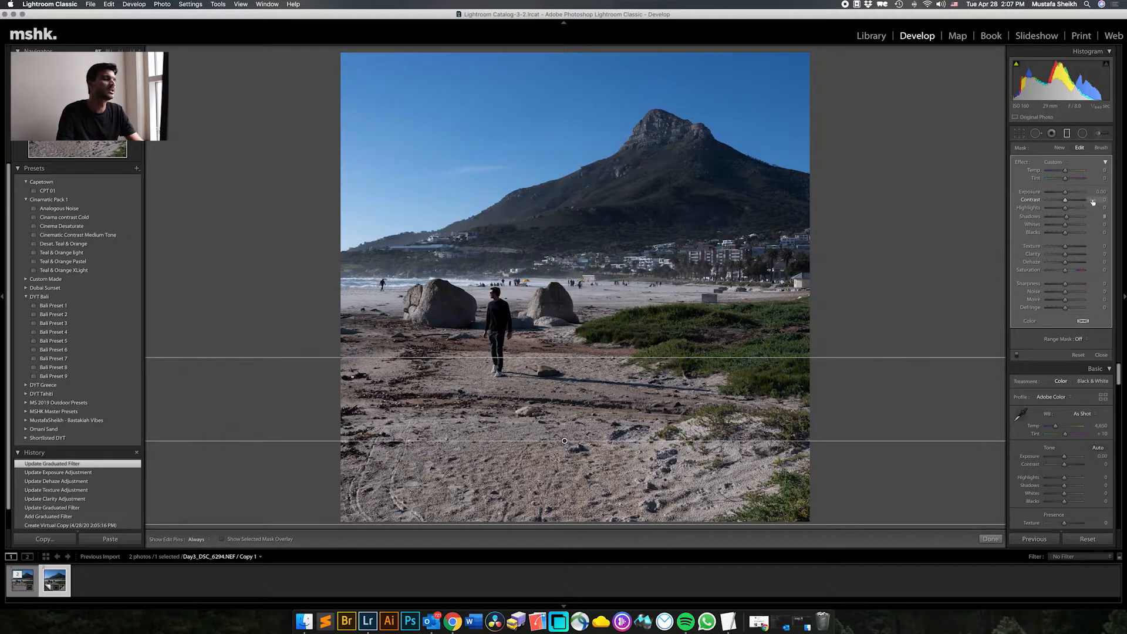
left_click_drag(1066, 195, 1055, 192)
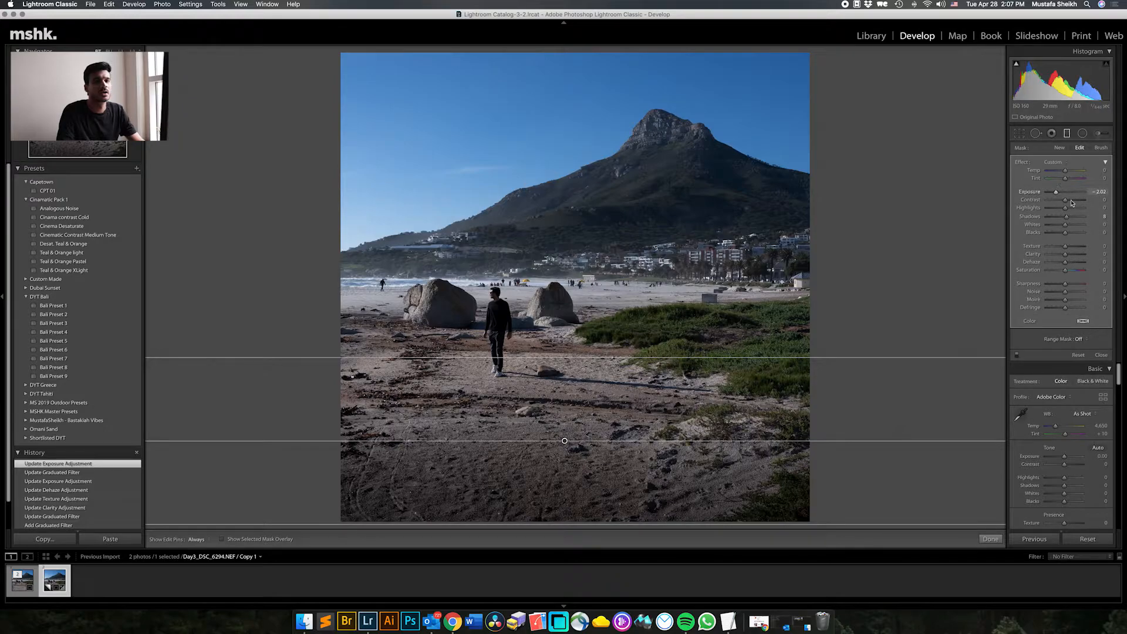
left_click_drag(1056, 192, 1055, 193)
left_click(990, 539)
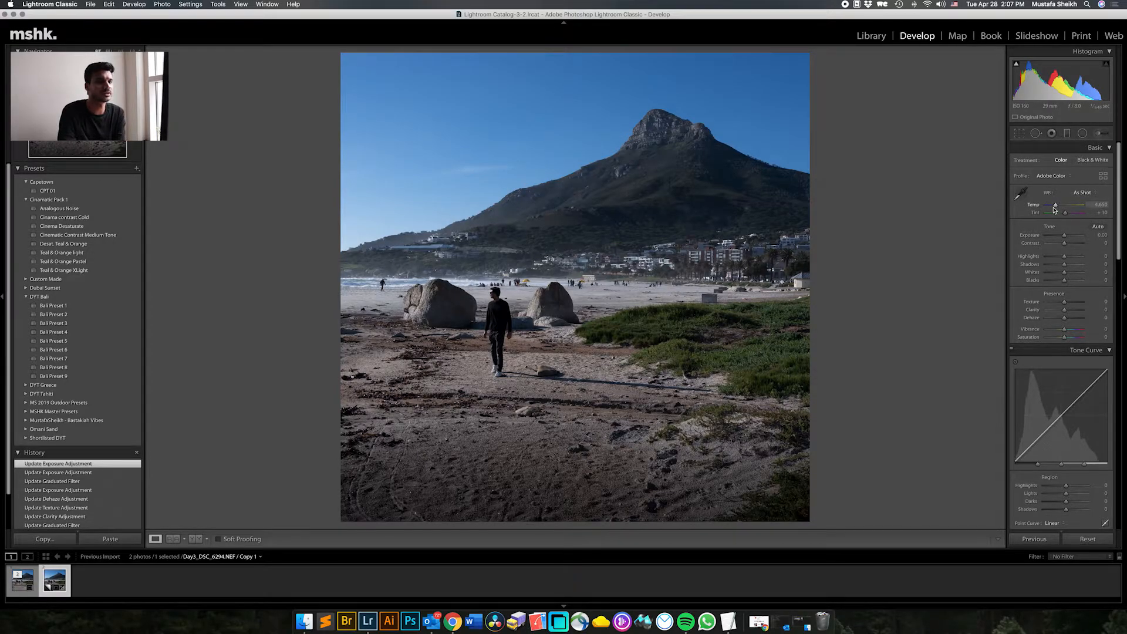
- Warm the whole photo by raising the white balance Temp to 6,110
left_click_drag(1056, 209, 1061, 207)
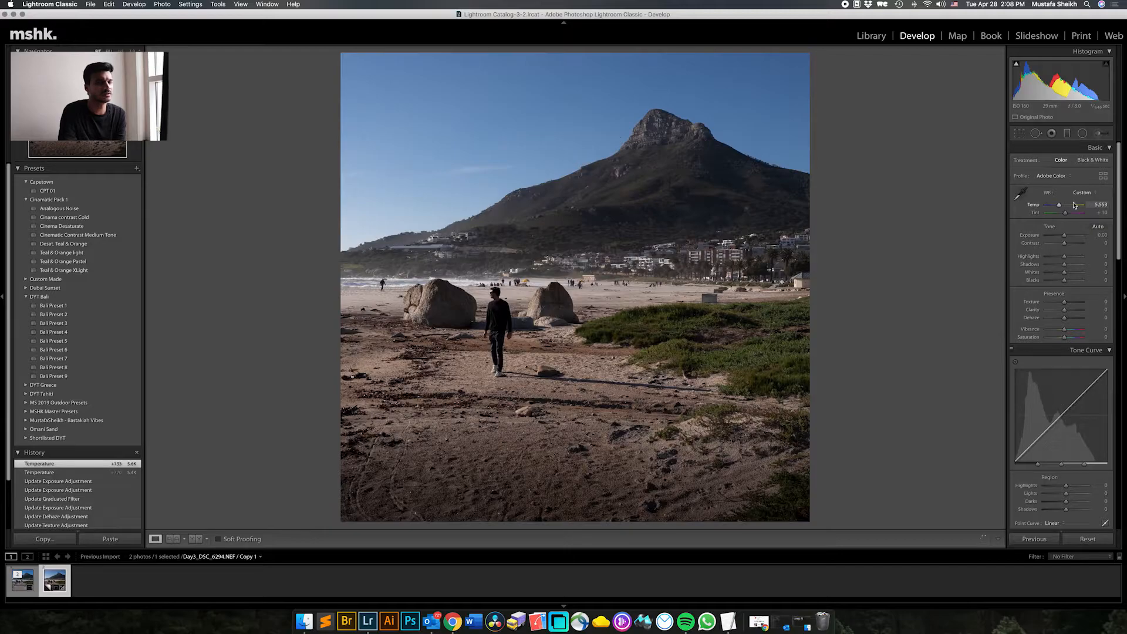
left_click_drag(1061, 208, 1061, 208)
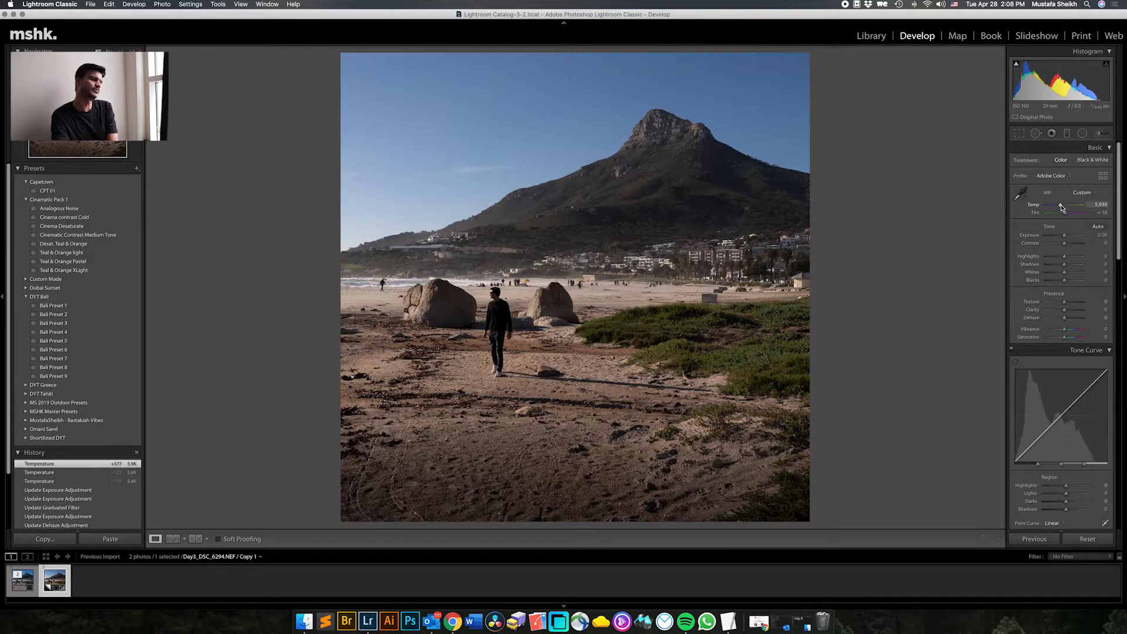
left_click_drag(1061, 208, 1062, 208)
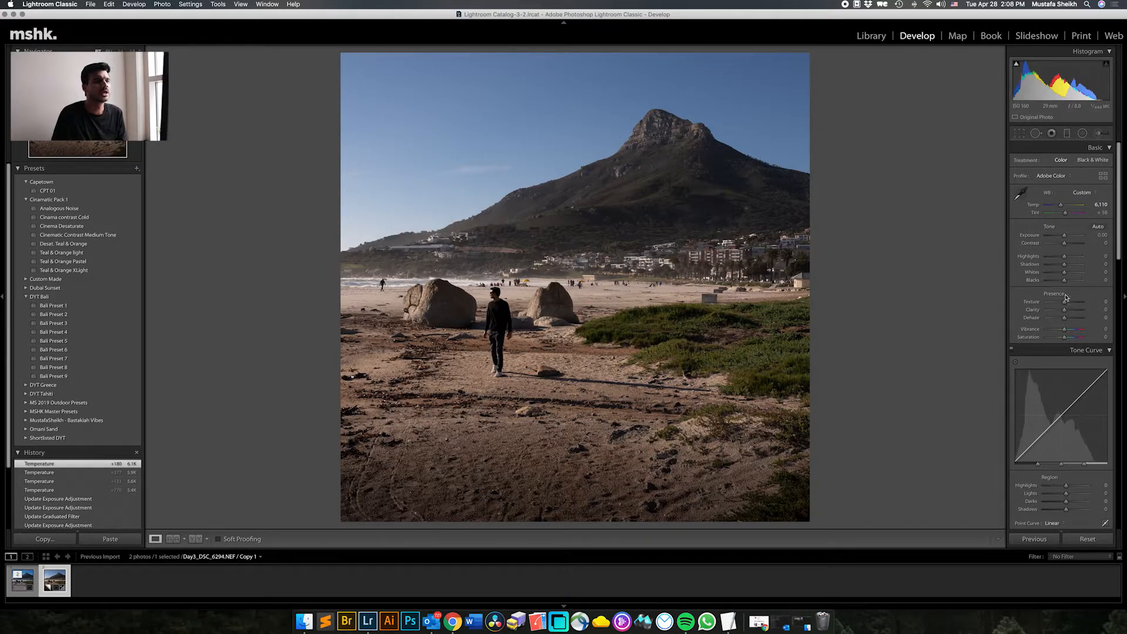
- Add a large radial filter centred near the photo's left edge at the shoreline, and invert its mask to affect the inside
left_click(1083, 133)
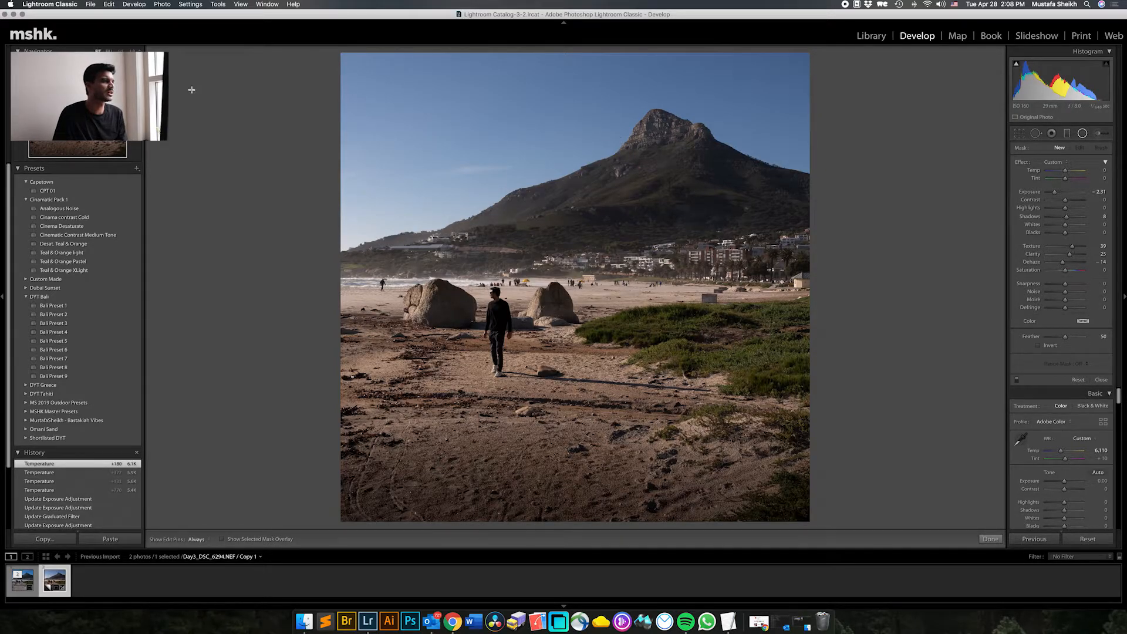
left_click_drag(214, 123, 421, 300)
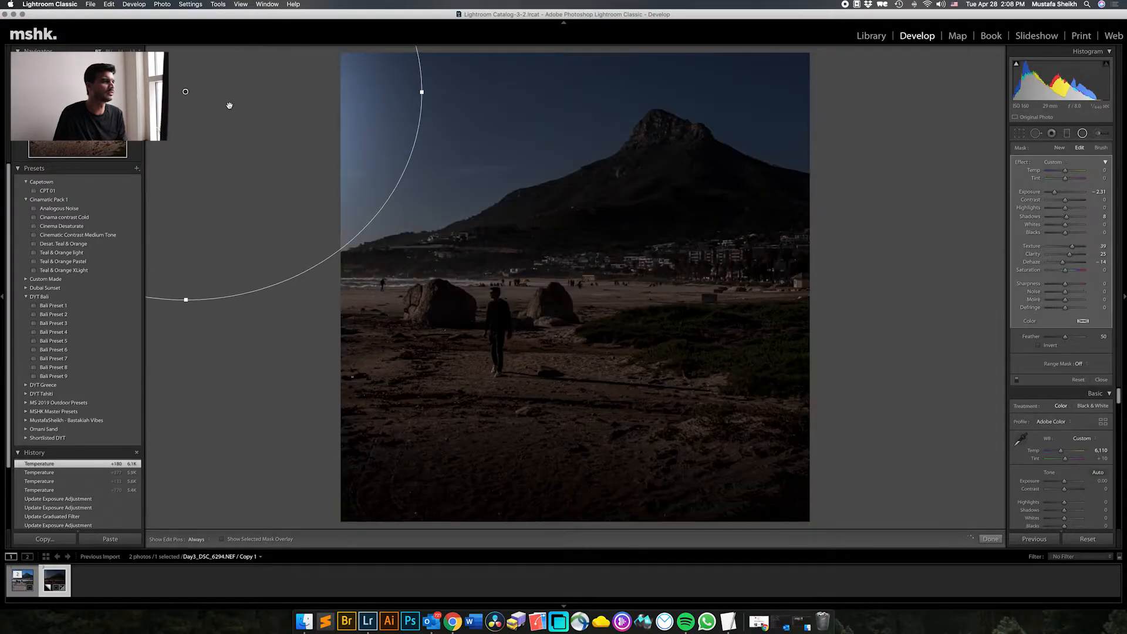
left_click_drag(189, 88, 374, 264)
left_click_drag(393, 302, 371, 292)
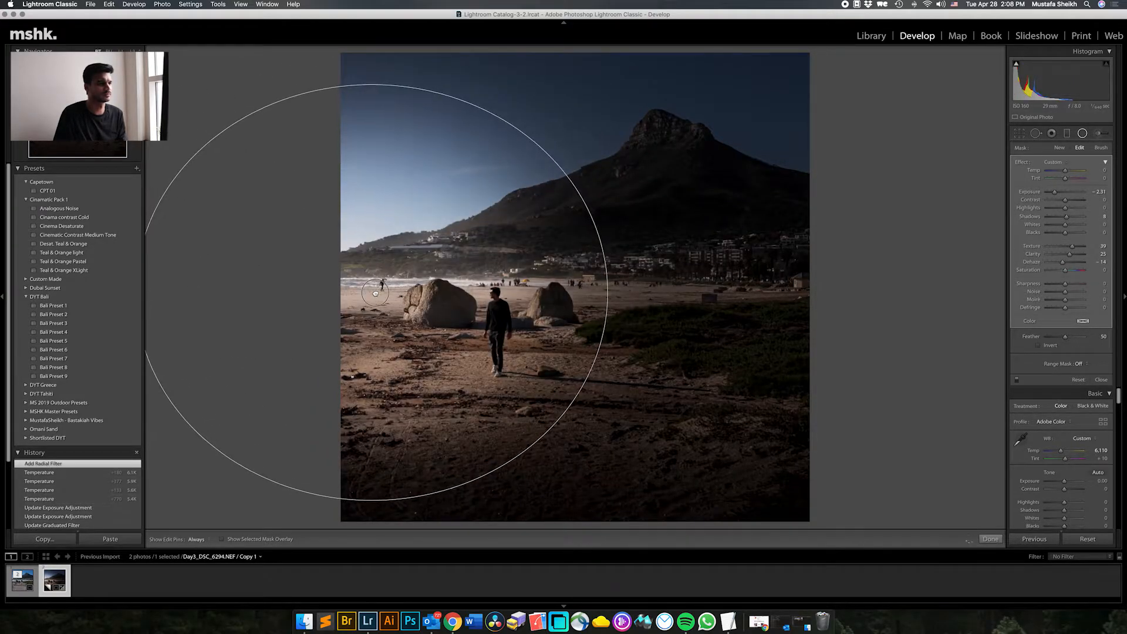
left_click(1039, 346)
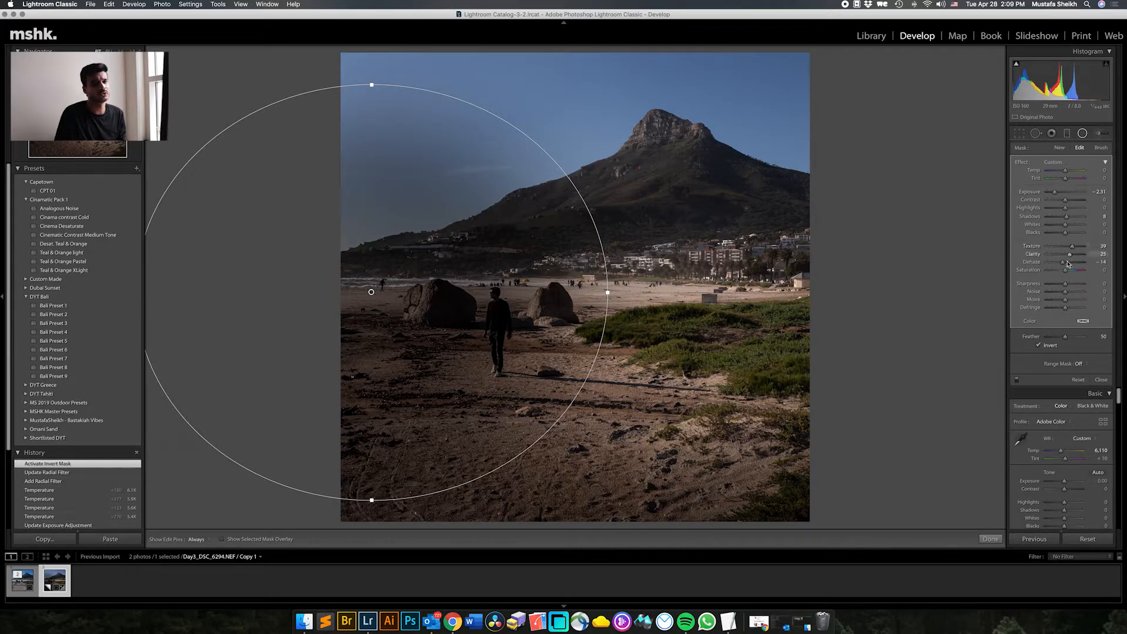
- Reset the radial filter's Exposure, Texture and Clarity to 0, and give it a warm Temp of 84 from just outside the left edge
double_click(1055, 194)
double_click(1072, 246)
double_click(1069, 254)
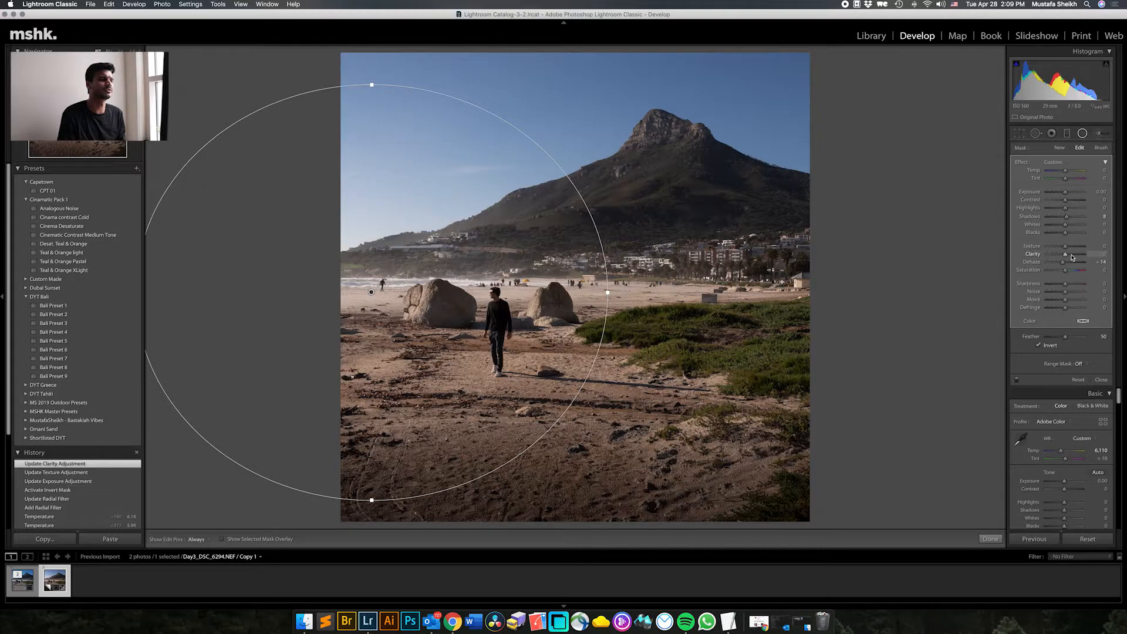
left_click_drag(364, 300, 310, 264)
left_click_drag(1067, 175, 1082, 171)
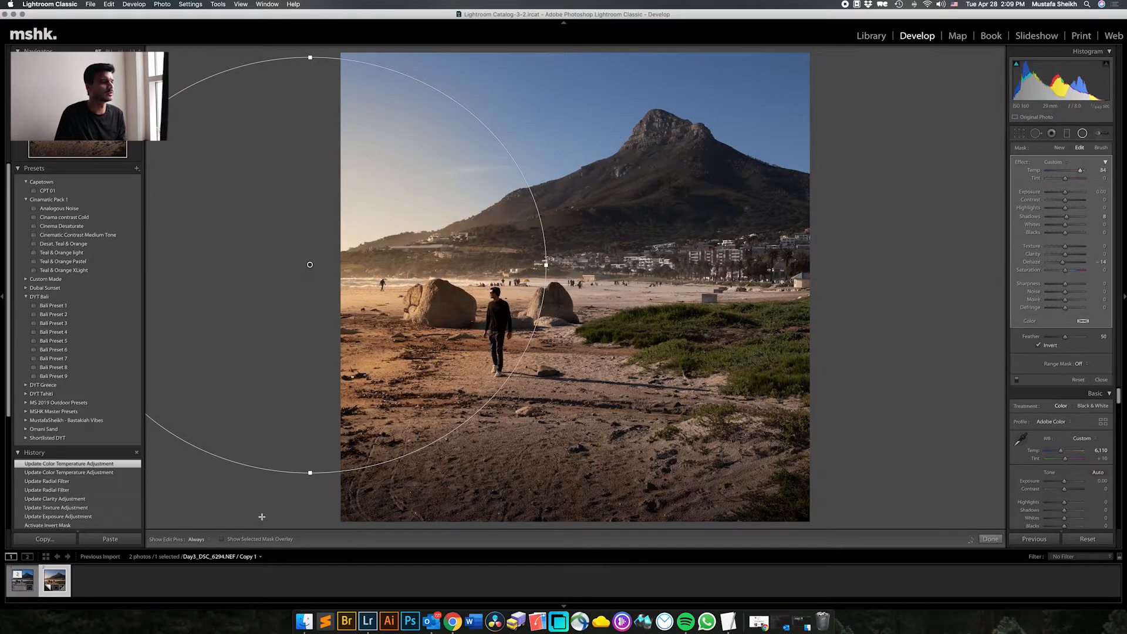
- Reshape the radial filter into a wide, tilted ellipse centred outside the left edge and reaching across the beach to the green bushes
mouse_move(309, 473)
left_mouse_down()
mouse_move(304, 421)
mouse_move(309, 452)
left_mouse_up()
left_click_drag(546, 265, 587, 352)
left_click_drag(312, 262, 330, 244)
key("super+minus")
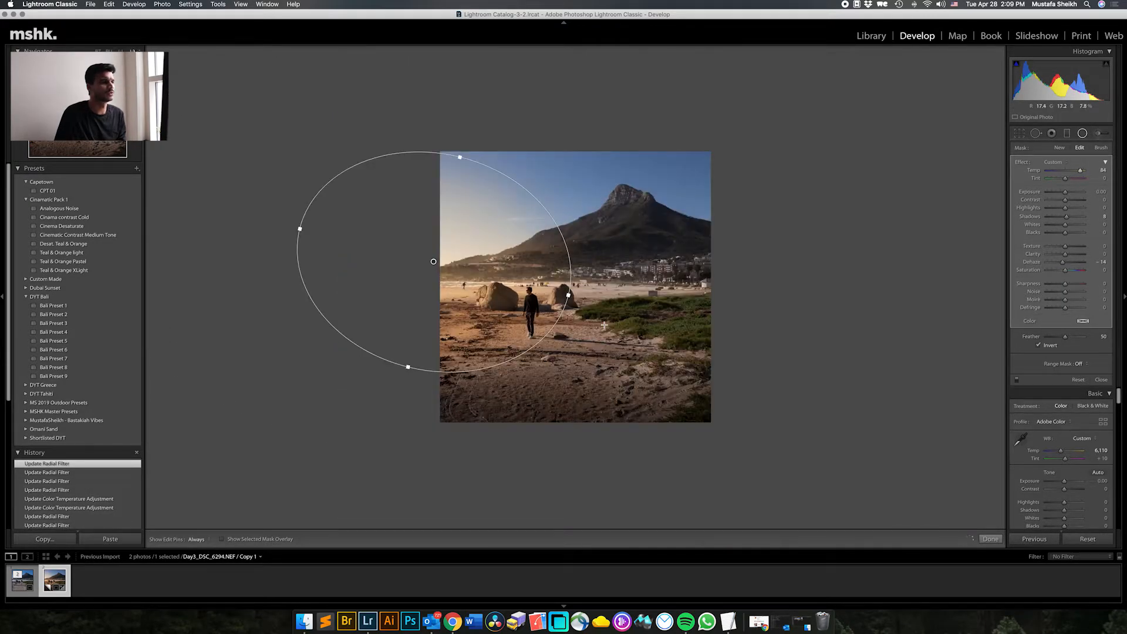
left_click_drag(434, 264, 424, 253)
left_click_drag(559, 287, 663, 304)
left_click_drag(424, 253, 420, 276)
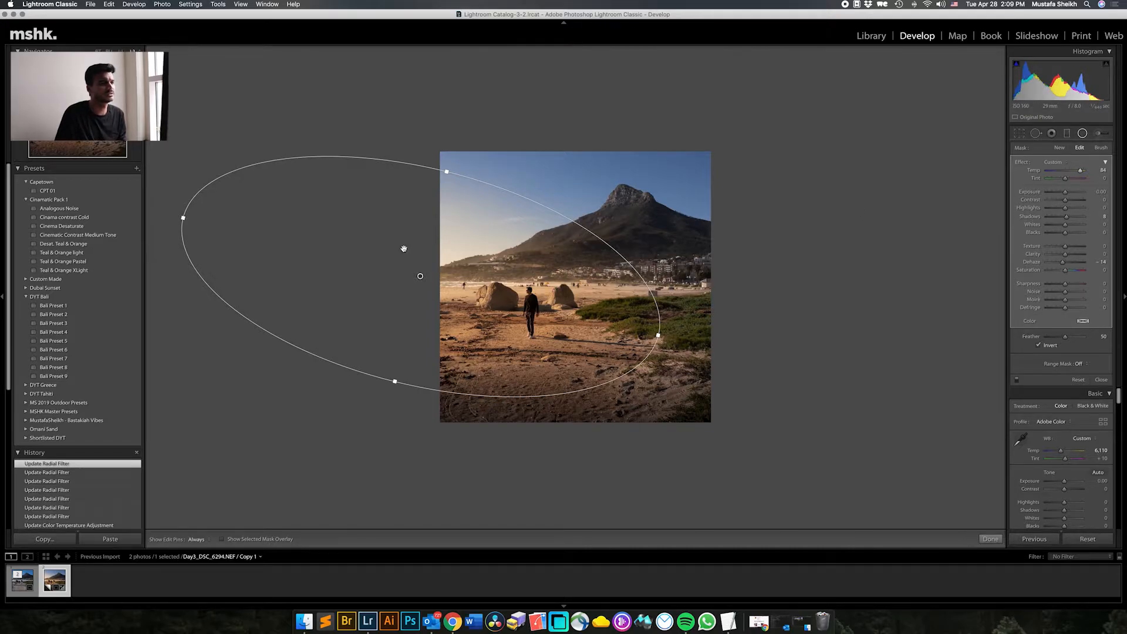
left_click_drag(420, 276, 422, 274)
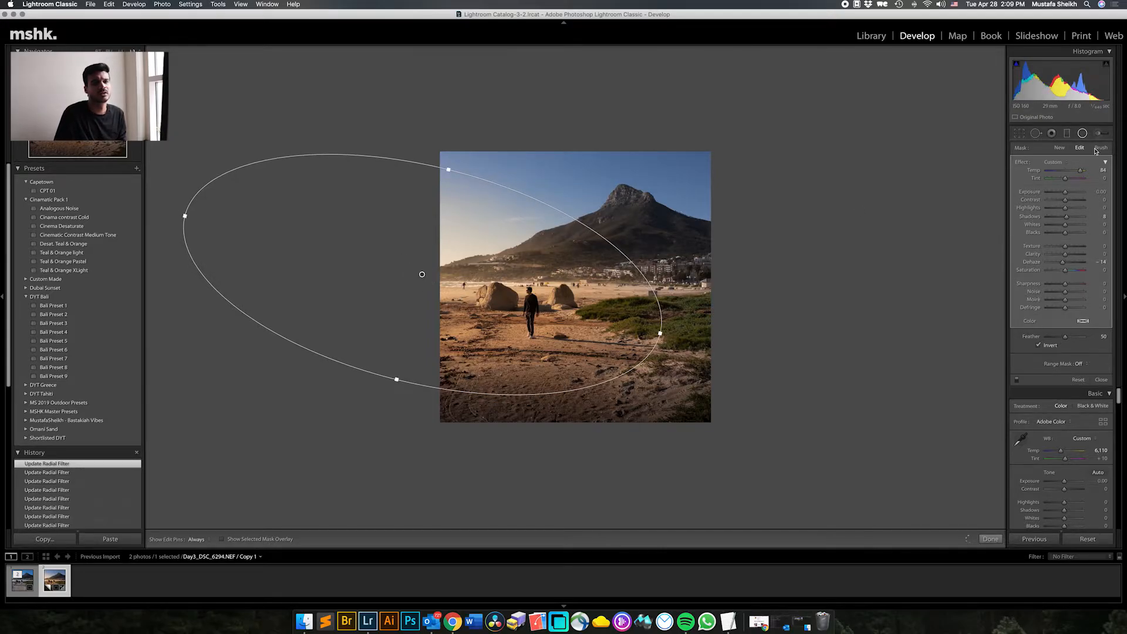
- Refine the radial filter with Tint 19, Clarity 9, Dehaze 2, Texture 8 and slightly raised Shadows, and finish it
left_click_drag(1065, 178, 1071, 181)
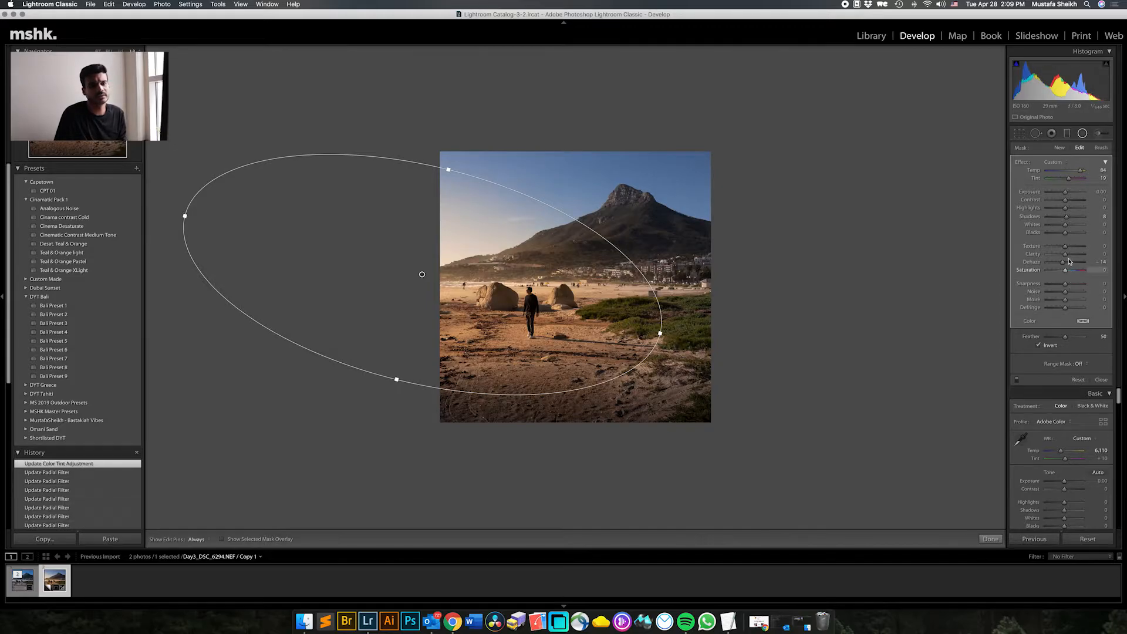
left_click_drag(1068, 256, 1067, 247)
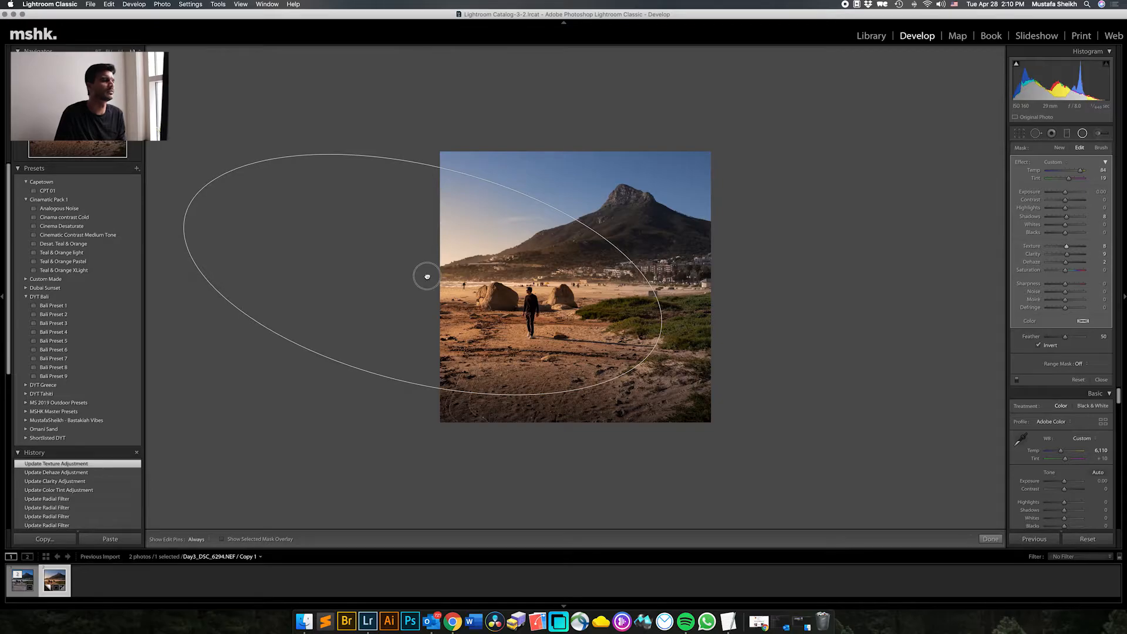
left_click_drag(424, 276, 429, 274)
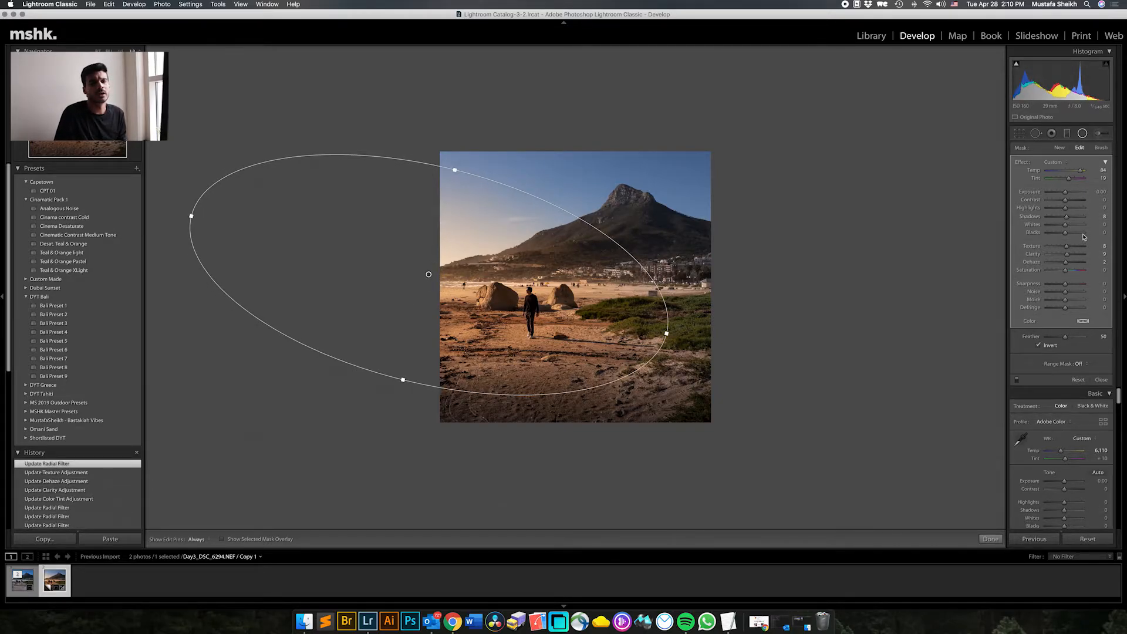
left_click_drag(1071, 220, 1070, 218)
left_click(990, 538)
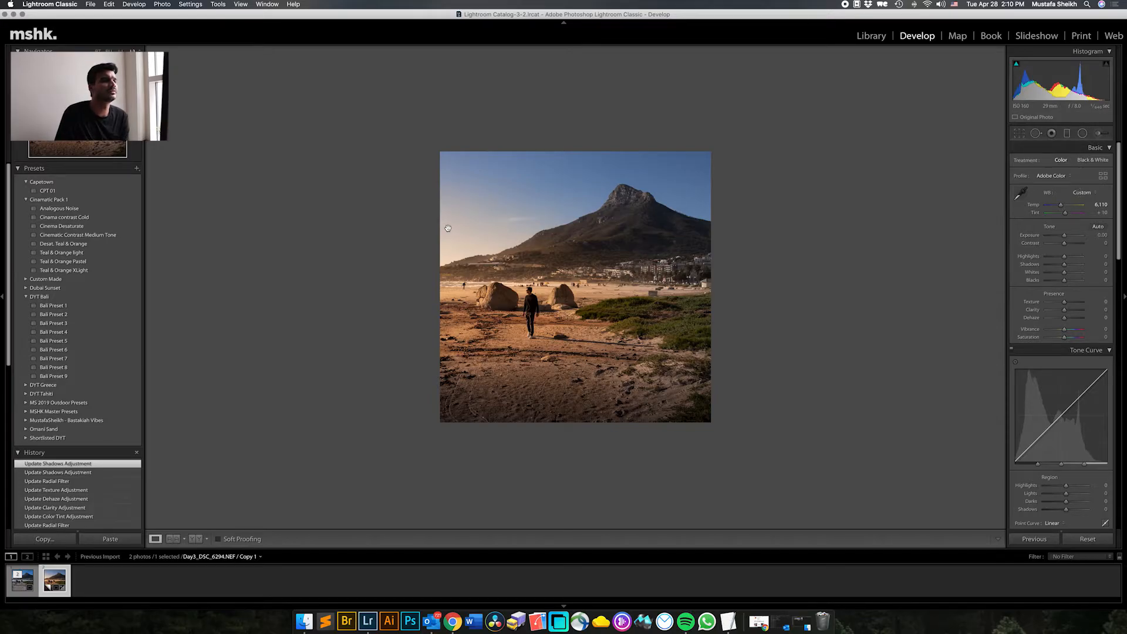
- Add a second horizontal graduated filter over the sky, running from the photo's upper edge down to the beach
left_click(1067, 133)
left_click_drag(577, 148, 590, 282)
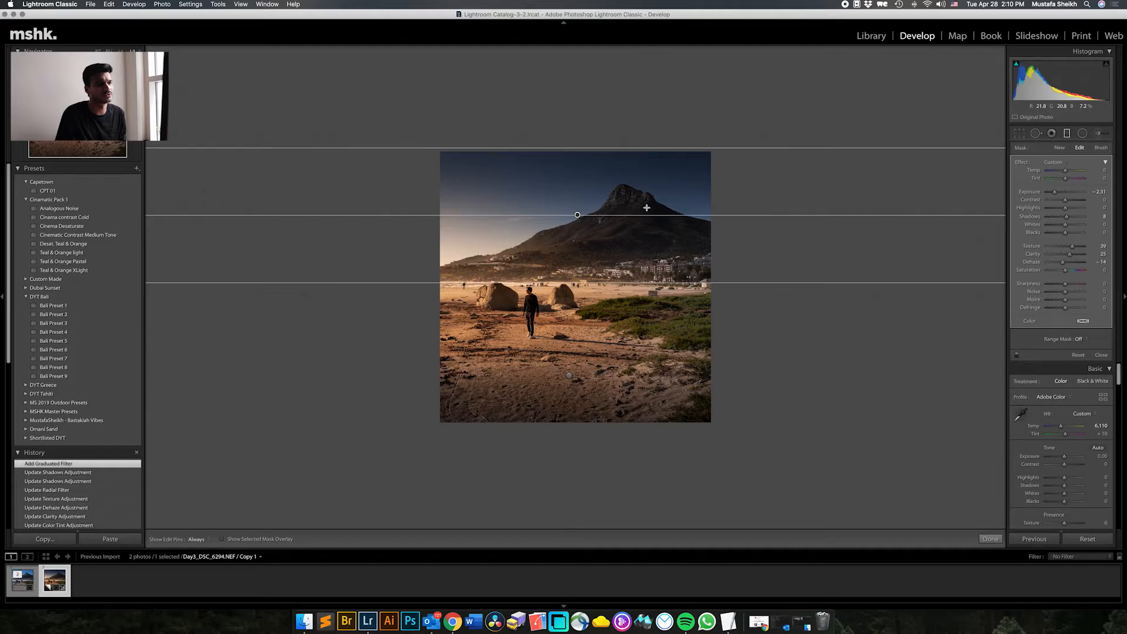
left_click_drag(576, 216, 564, 216)
- Reset the sky filter's Texture and Clarity to 0, set its Exposure to −1.14, and finish the filter
double_click(1056, 192)
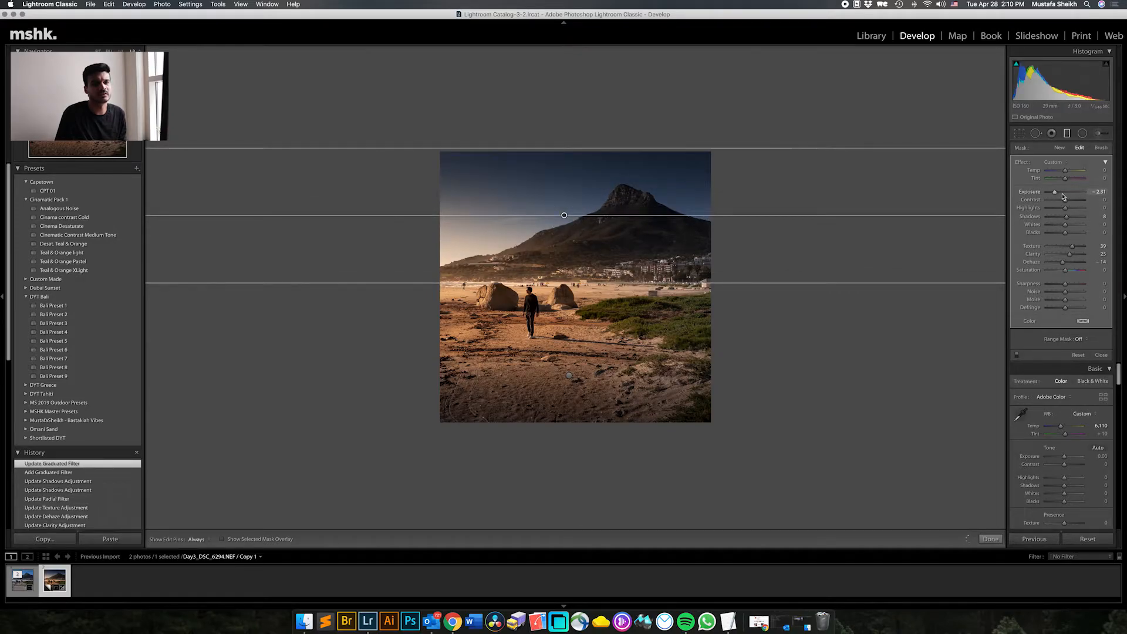
double_click(1074, 248)
double_click(1069, 255)
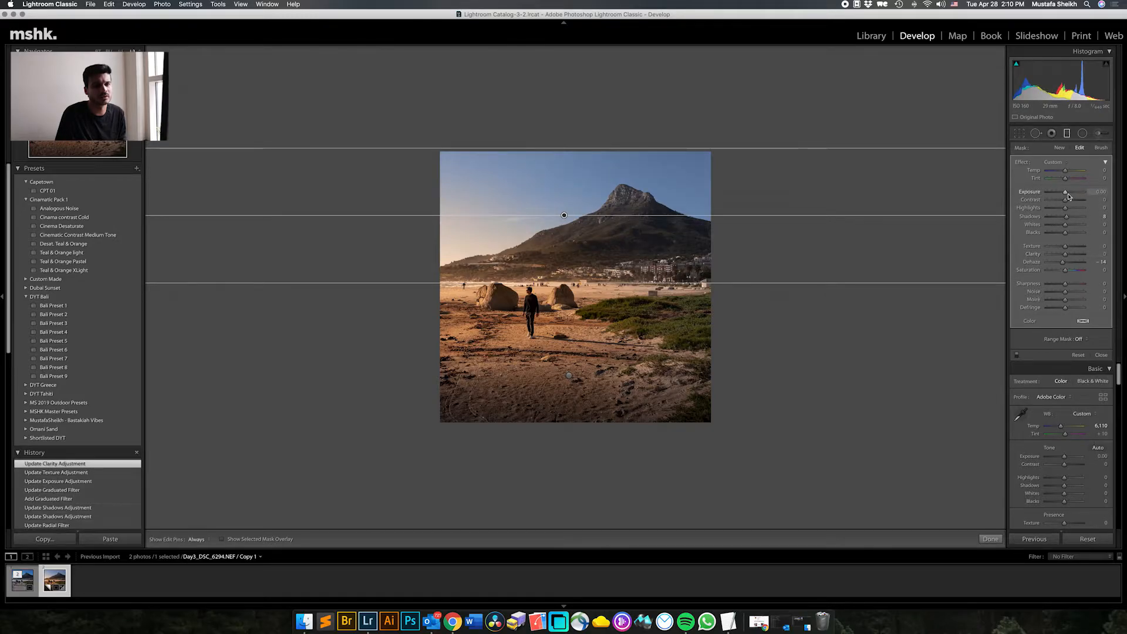
left_click_drag(1066, 195, 1059, 194)
left_click_drag(565, 216, 566, 220)
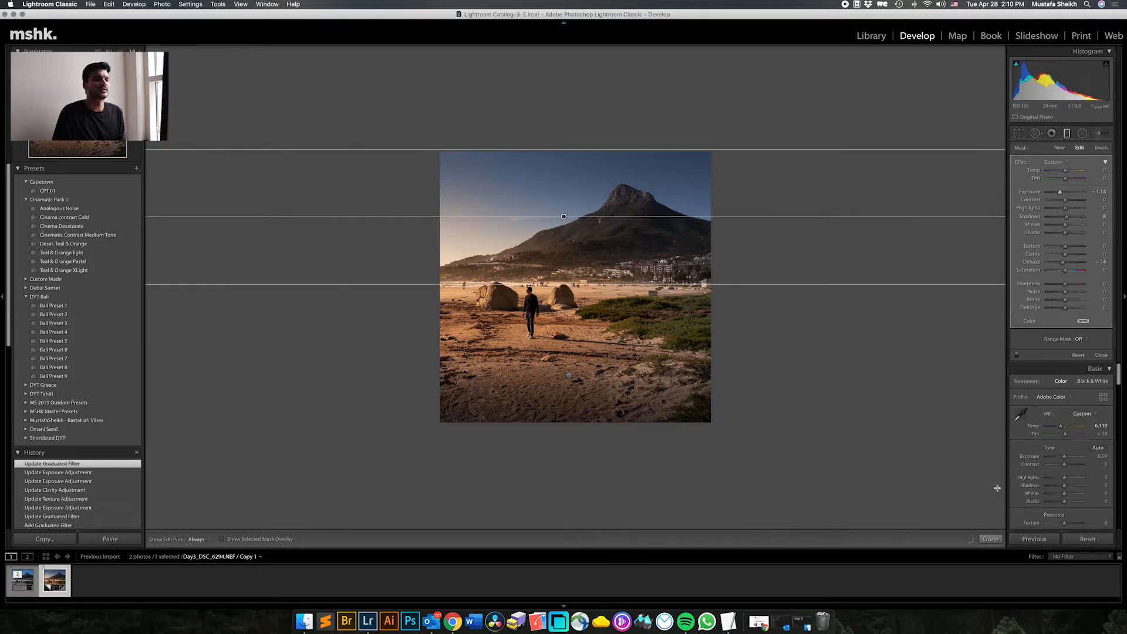
left_click(991, 539)
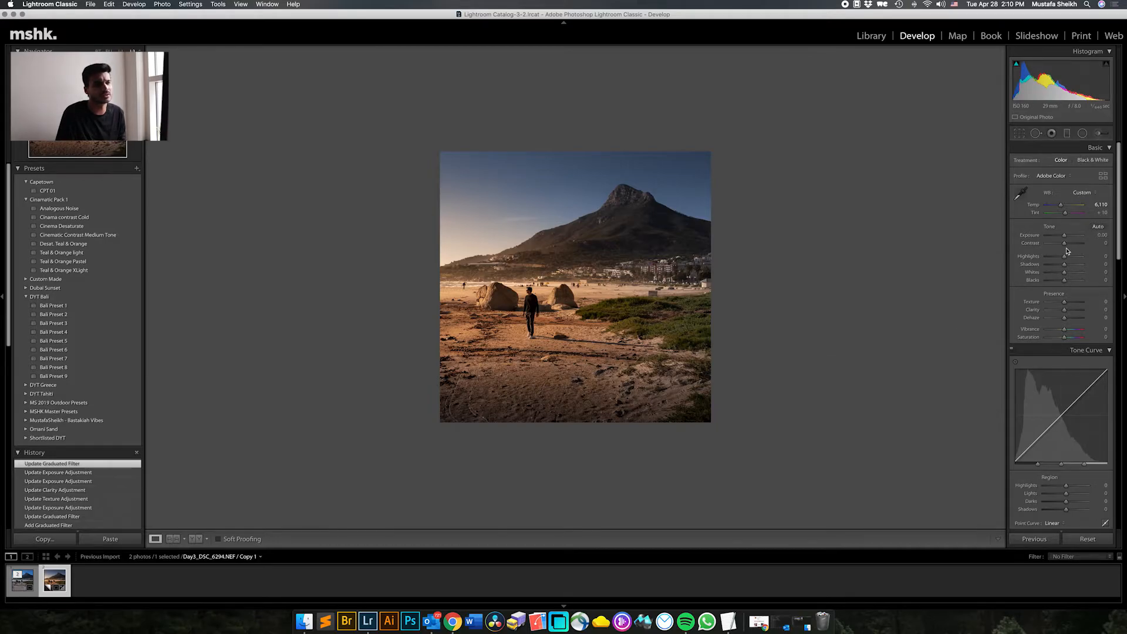
- Set the photo's overall Contrast to +5 and Shadows to +37, checking the result on the houses below the mountain
left_click_drag(1064, 243, 1067, 247)
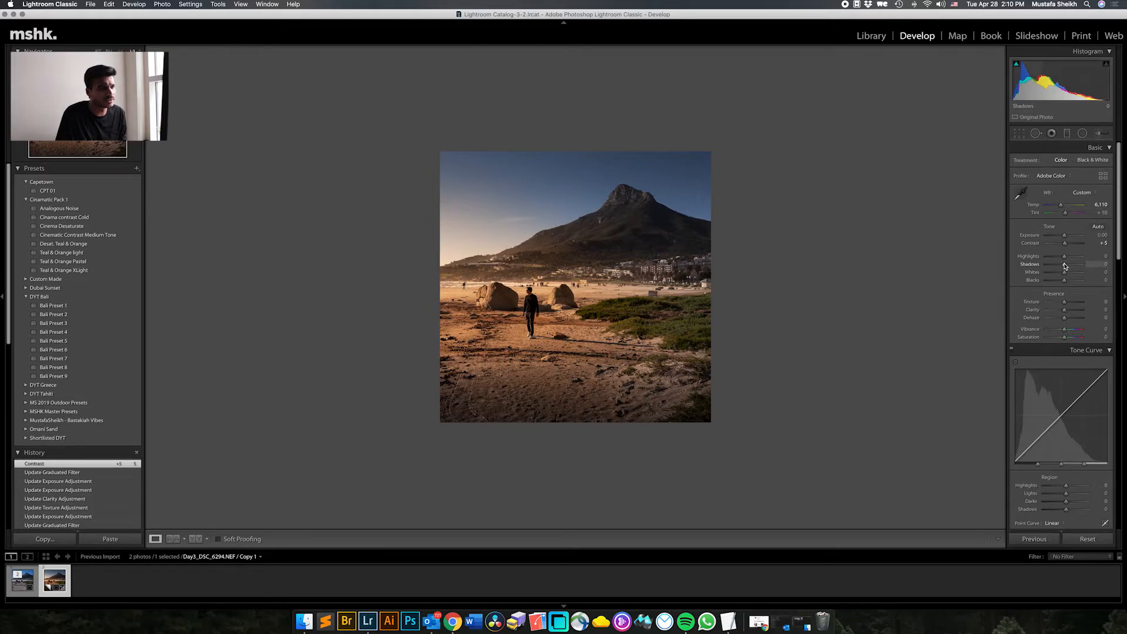
left_click_drag(1067, 266, 1067, 266)
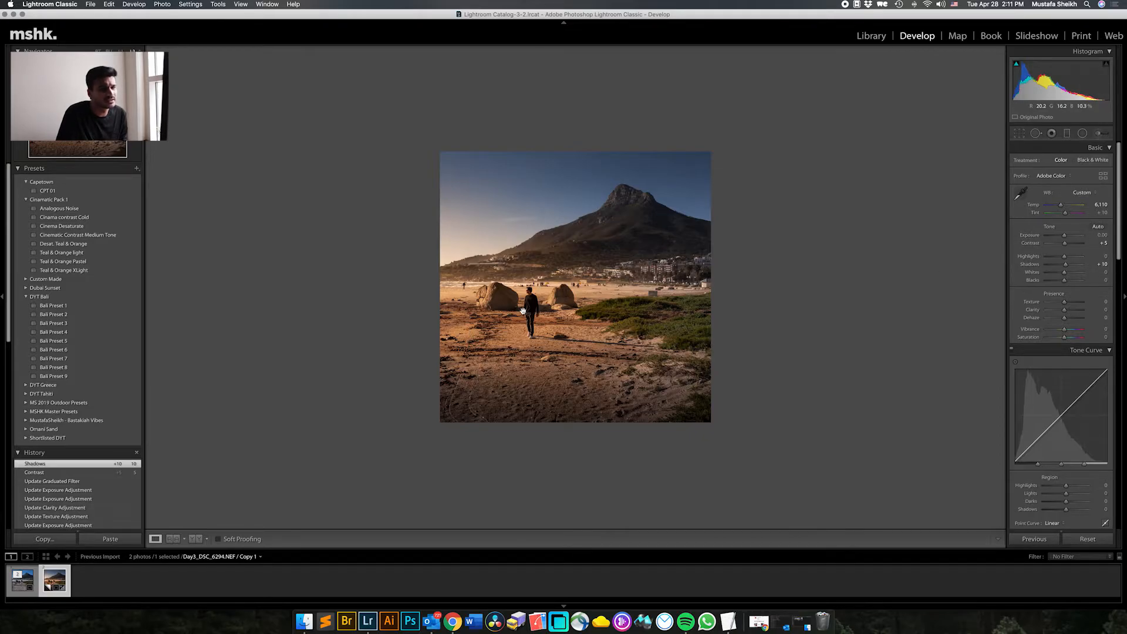
left_click_drag(1066, 265, 1072, 265)
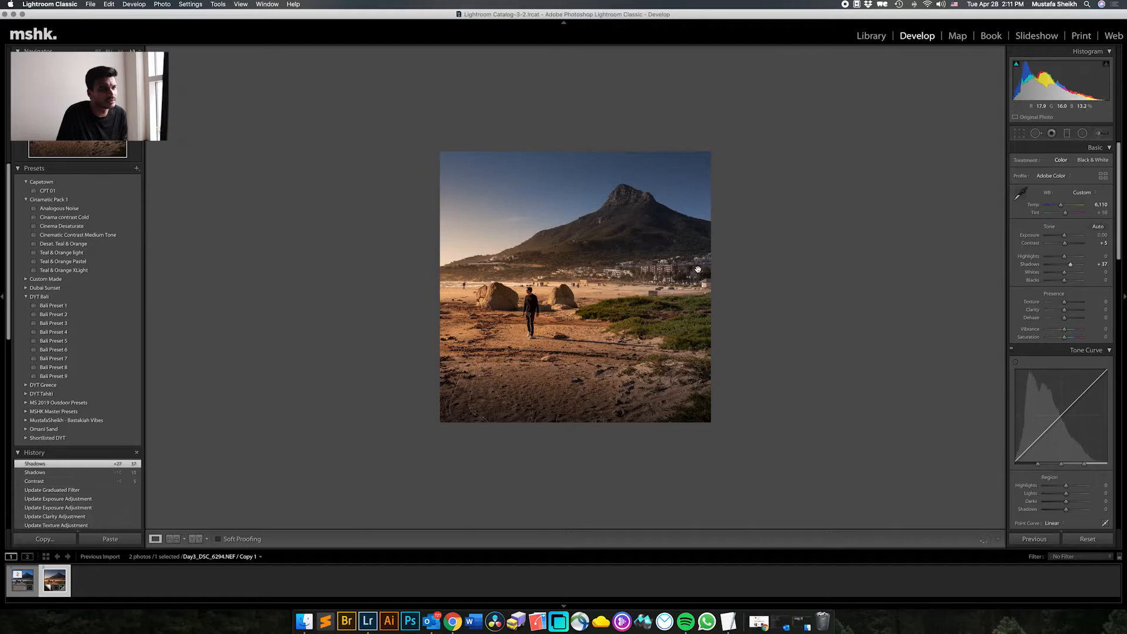
left_click(679, 271)
left_click(678, 270)
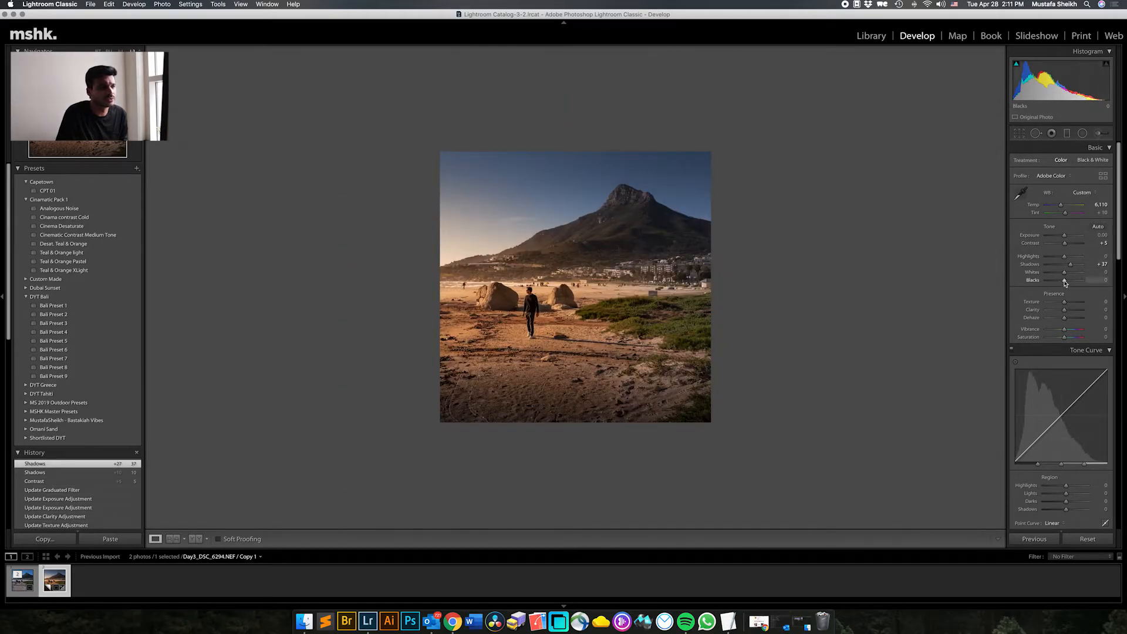
- Set the photo's Blacks to +25 and shift the Blue hue to −37, resetting it once to compare the sky colour
left_click_drag(1065, 282, 1069, 282)
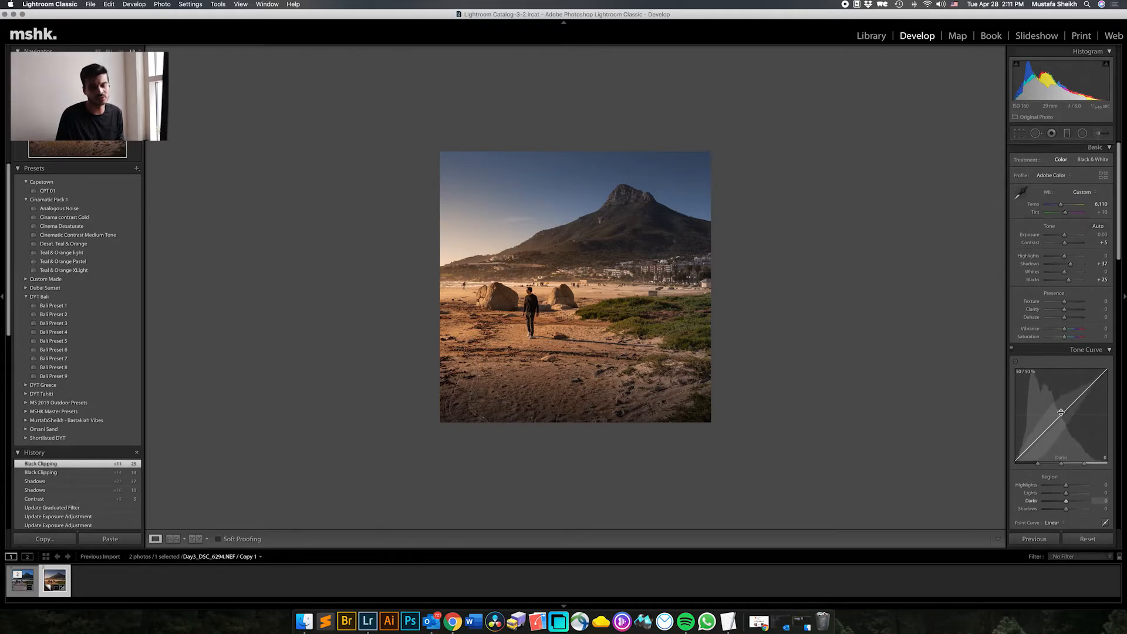
scroll(1061, 412, "down", 5)
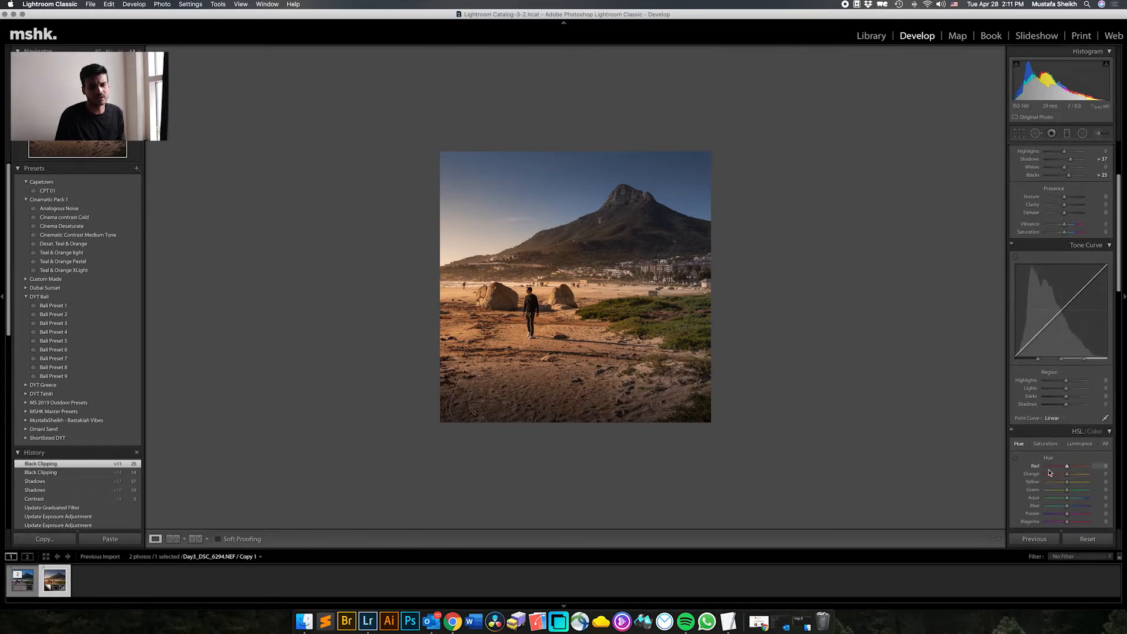
scroll(1050, 473, "down", 2)
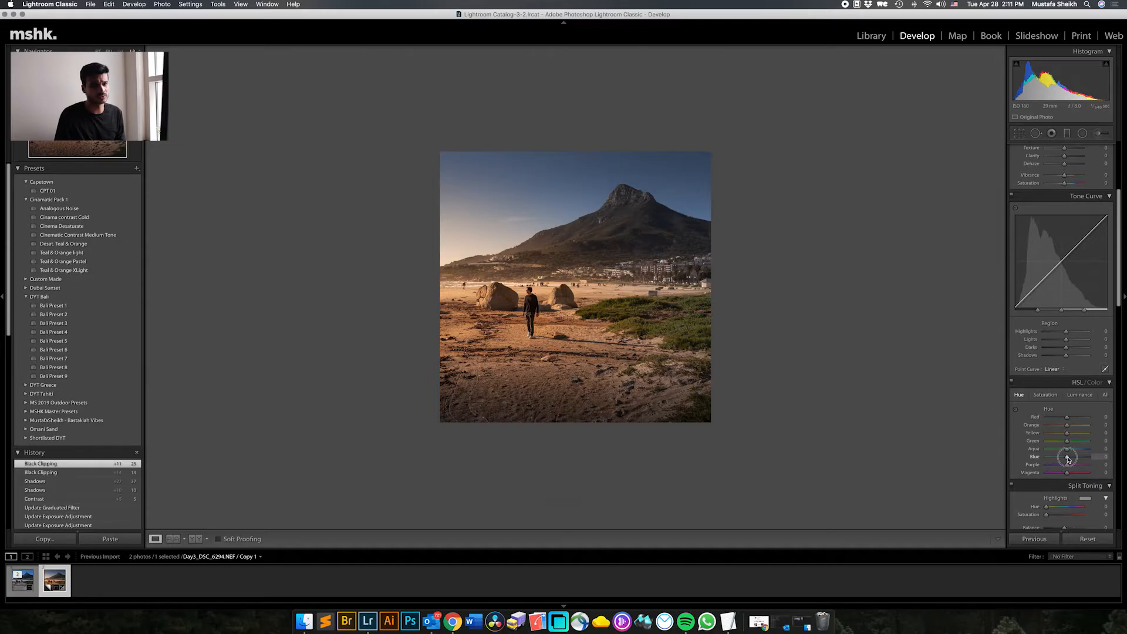
left_click_drag(1068, 459, 1064, 459)
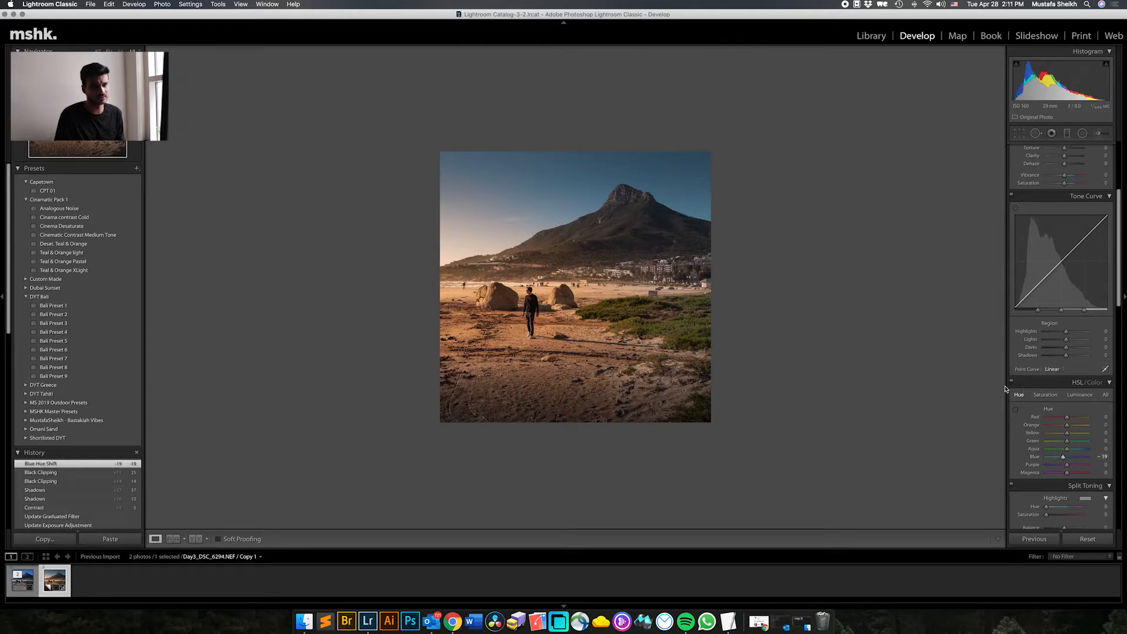
left_click_drag(1062, 457, 1059, 457)
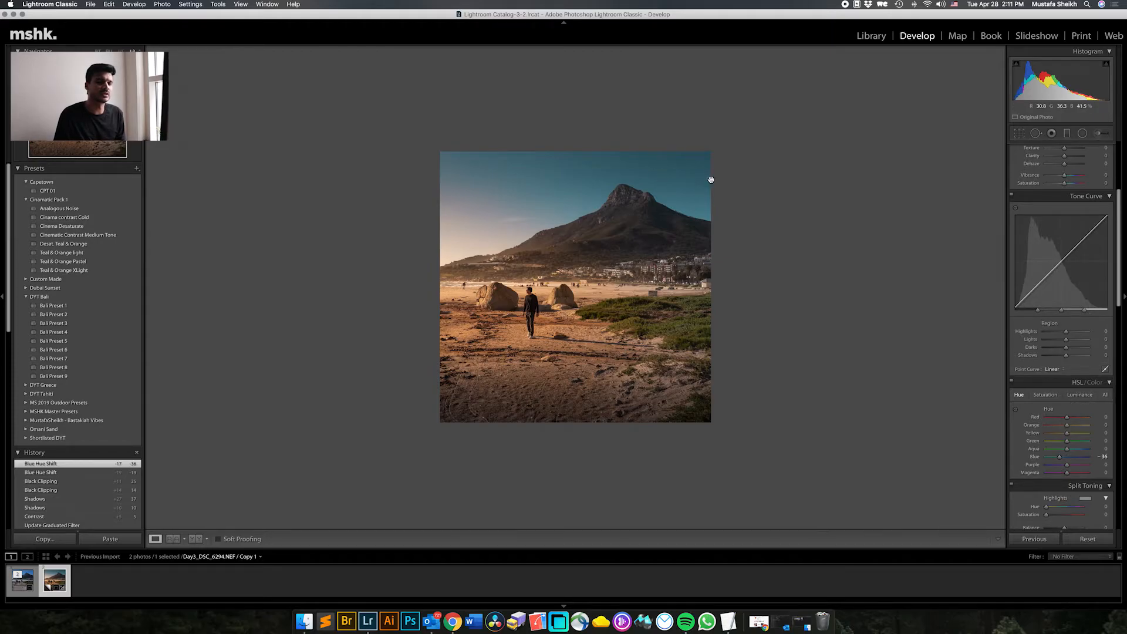
double_click(1060, 458)
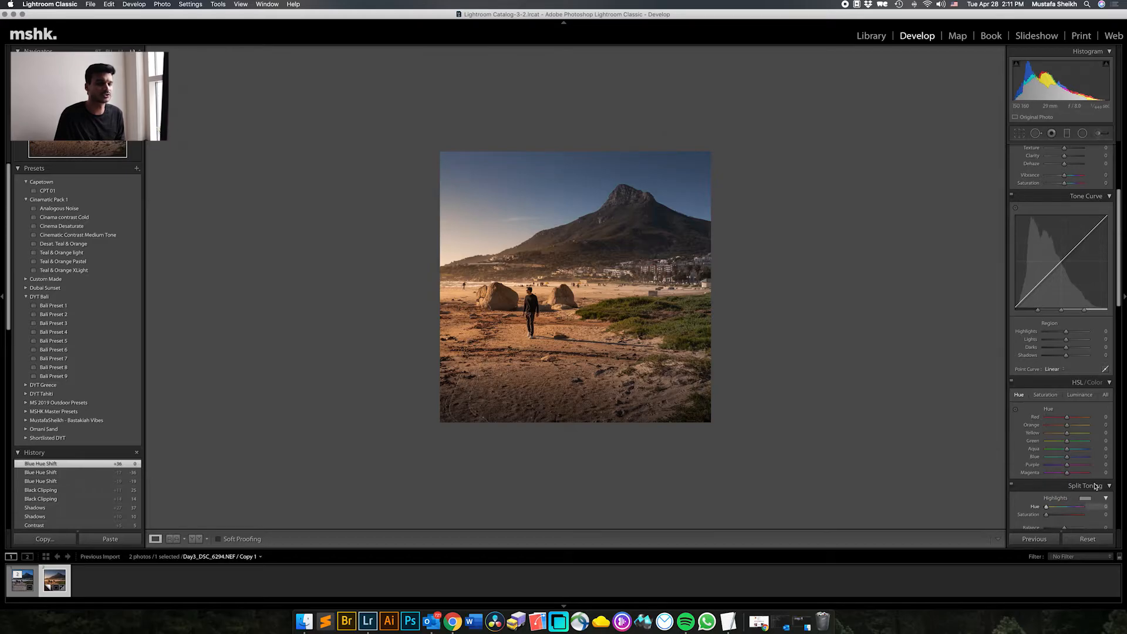
left_click_drag(1067, 457, 1061, 460)
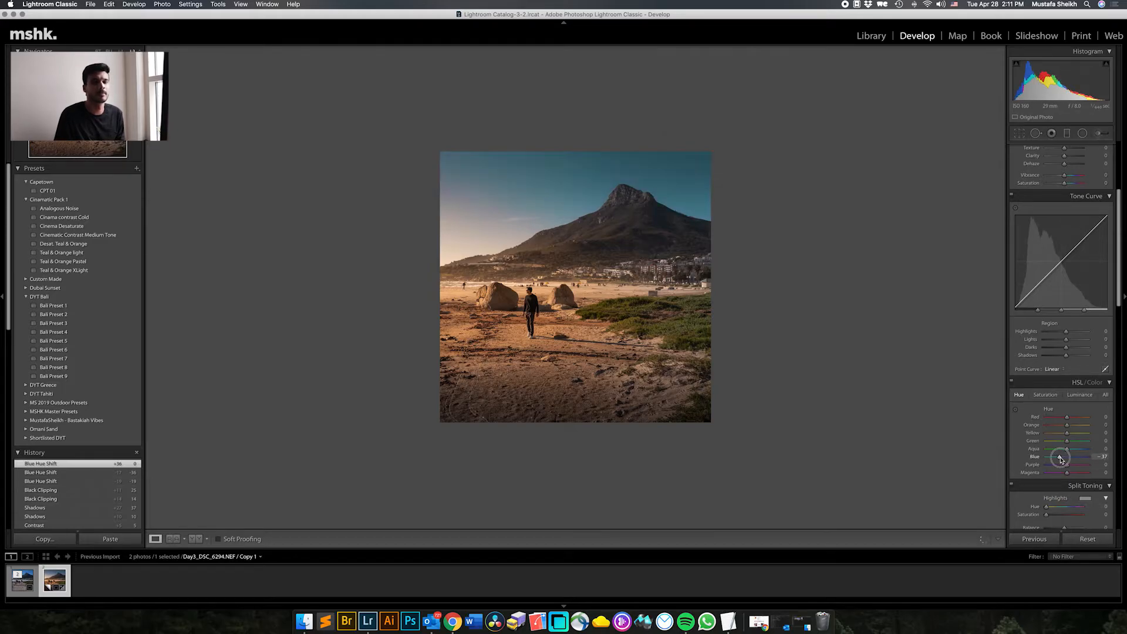
- Slightly raise the Blue luminance and reduce the Blue saturation to about −35
left_click(1079, 394)
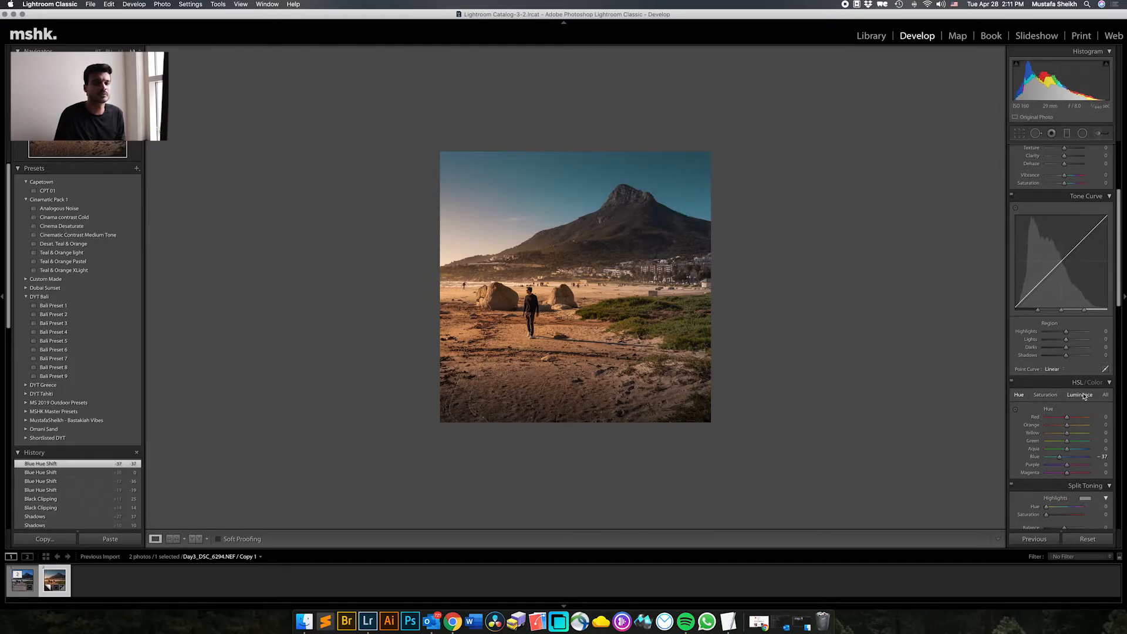
mouse_move(1068, 457)
left_mouse_down()
mouse_move(1087, 456)
mouse_move(1070, 457)
left_mouse_up()
left_click(1046, 394)
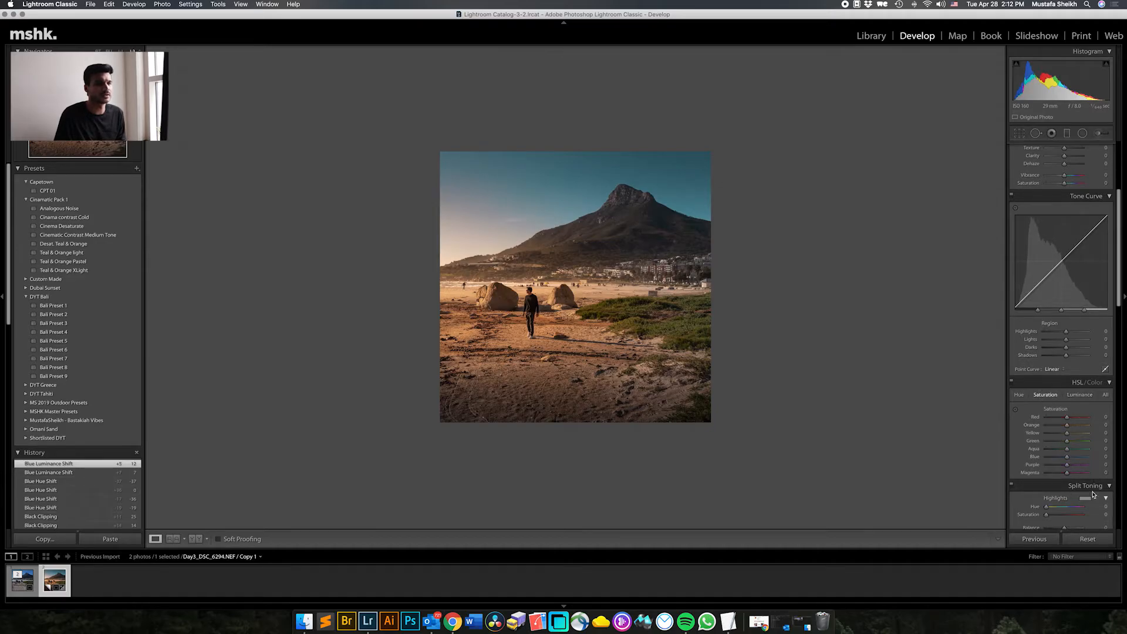
mouse_move(1065, 458)
left_mouse_down()
mouse_move(1077, 459)
mouse_move(1061, 459)
left_mouse_up()
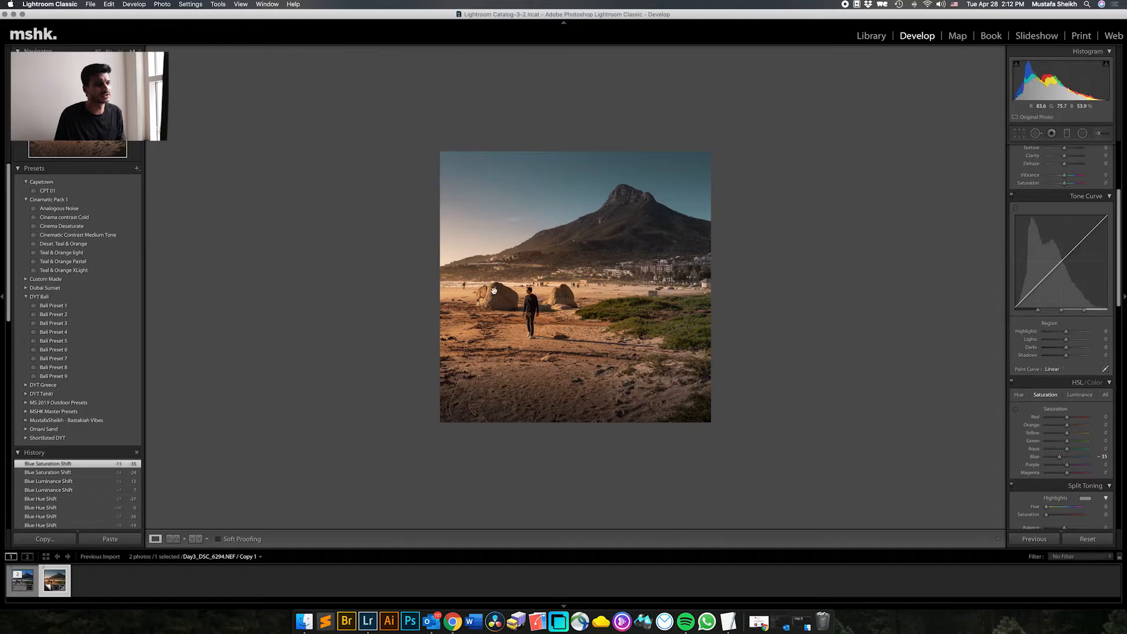
- Shift the Orange hue to −9 to warm the sand
left_click(1019, 394)
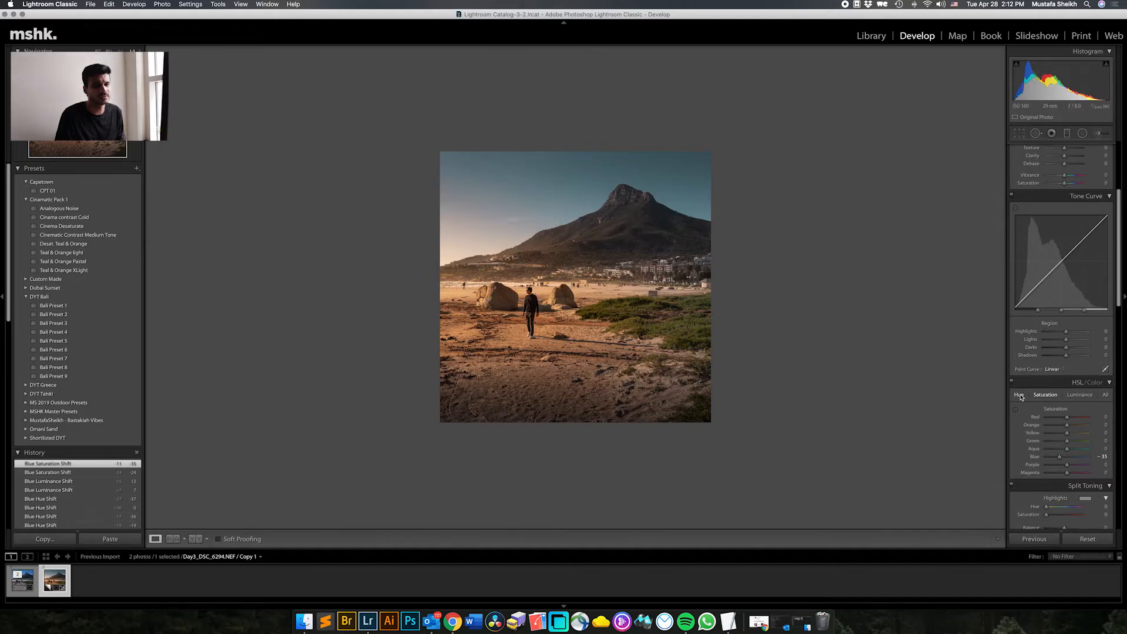
left_click_drag(1067, 428, 1066, 427)
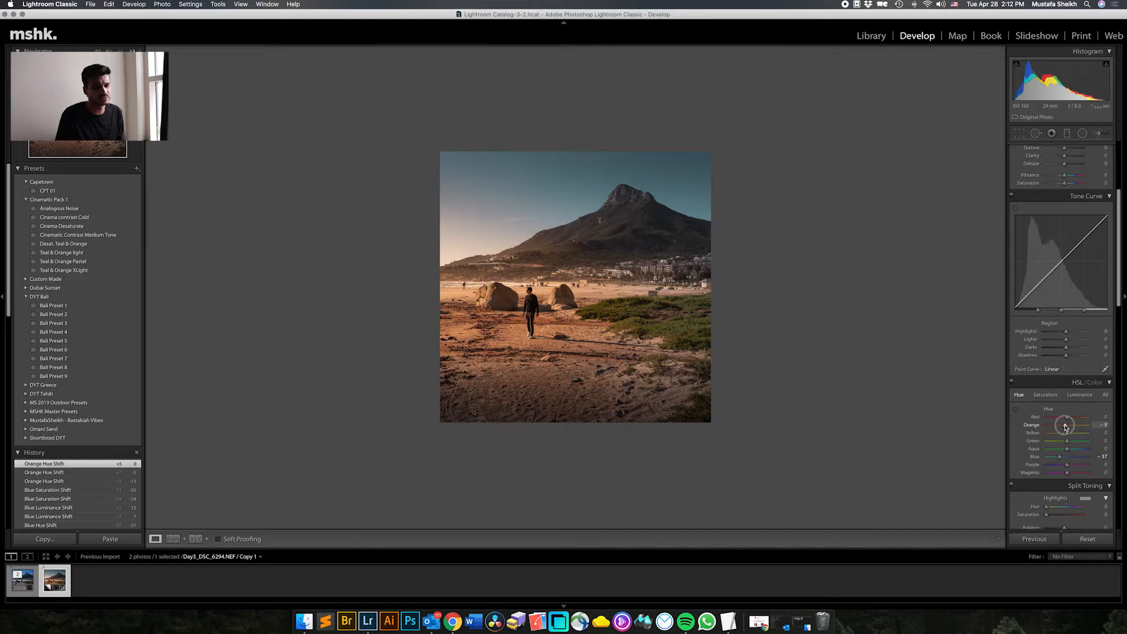
left_click_drag(1066, 427, 1066, 426)
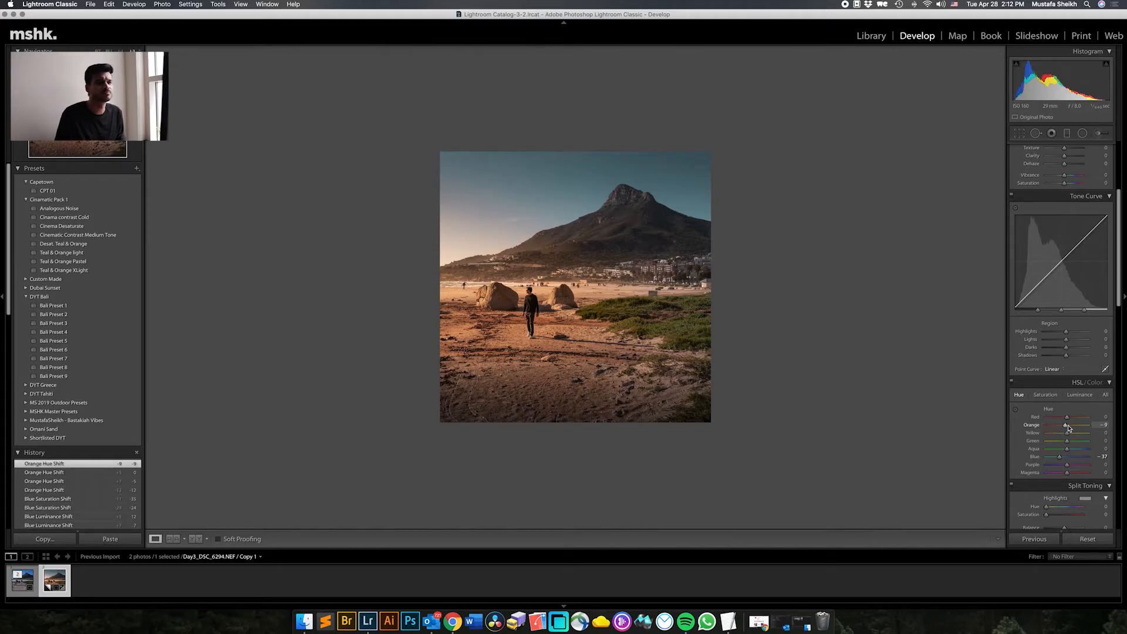
- Reset the Blue saturation and raise it to +20, and set the Blue hue to −24
left_click(1044, 396)
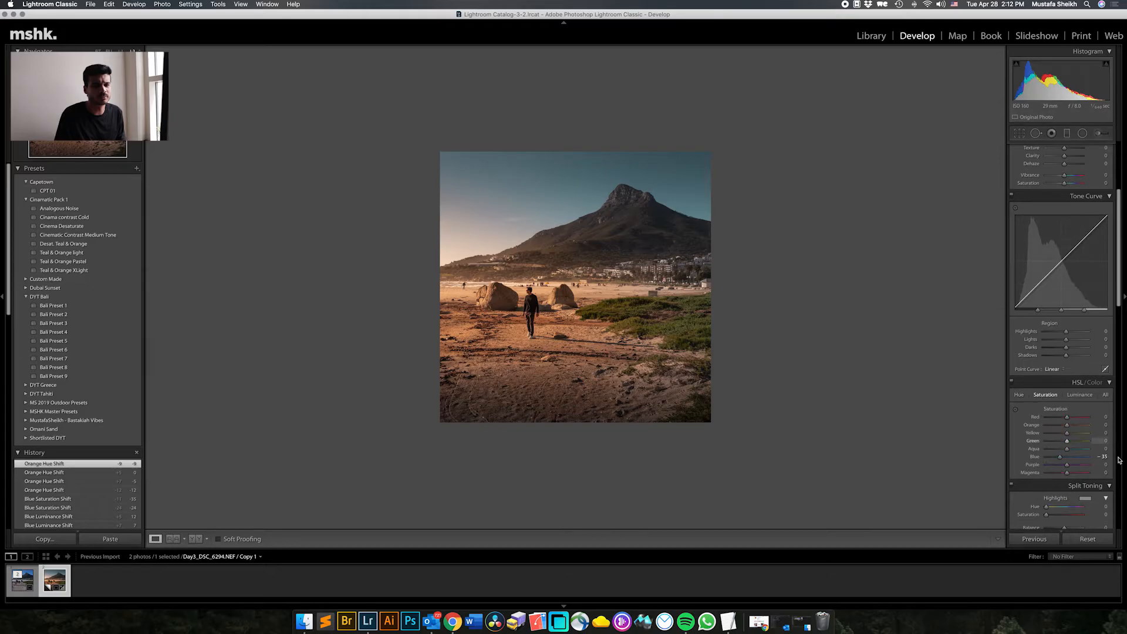
double_click(1067, 457)
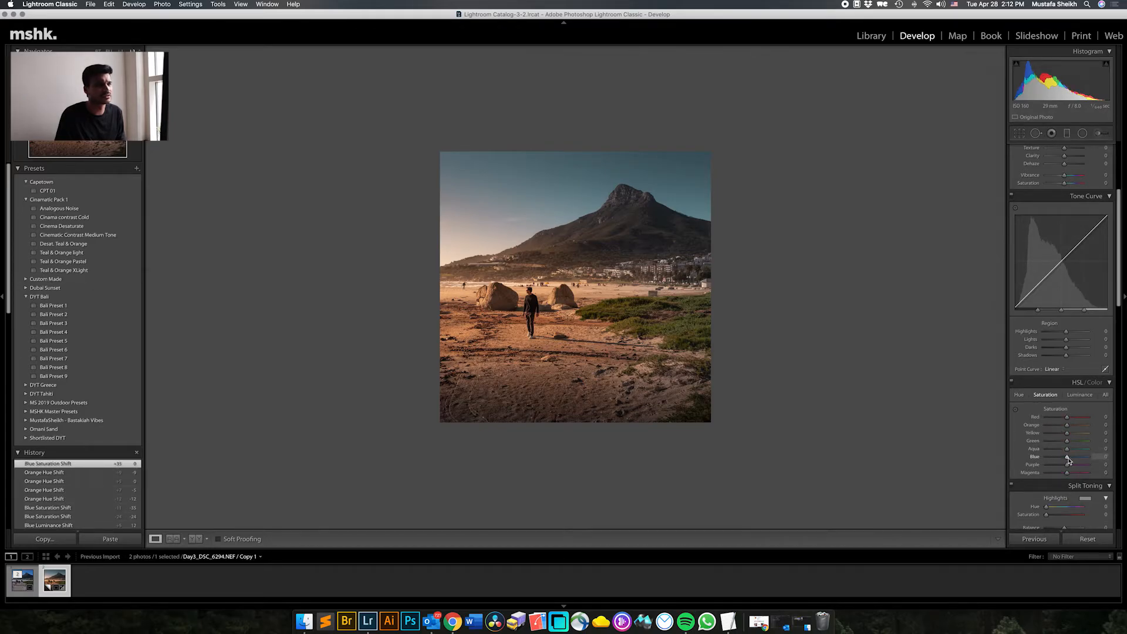
left_click_drag(1067, 457, 1073, 459)
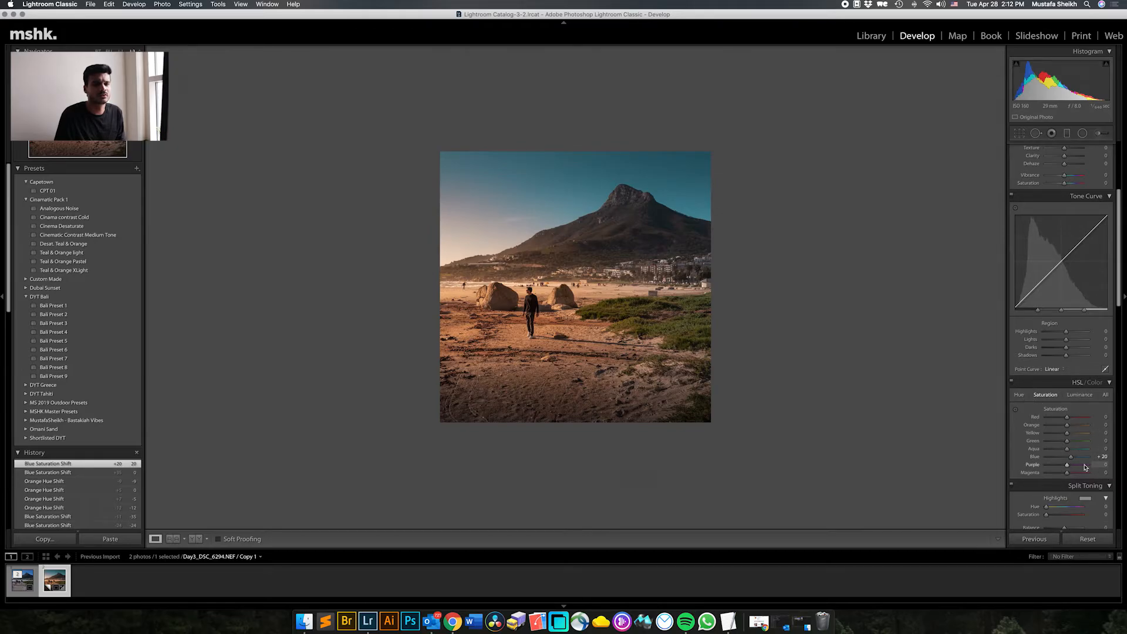
left_click(1020, 396)
left_click_drag(1067, 457, 1064, 458)
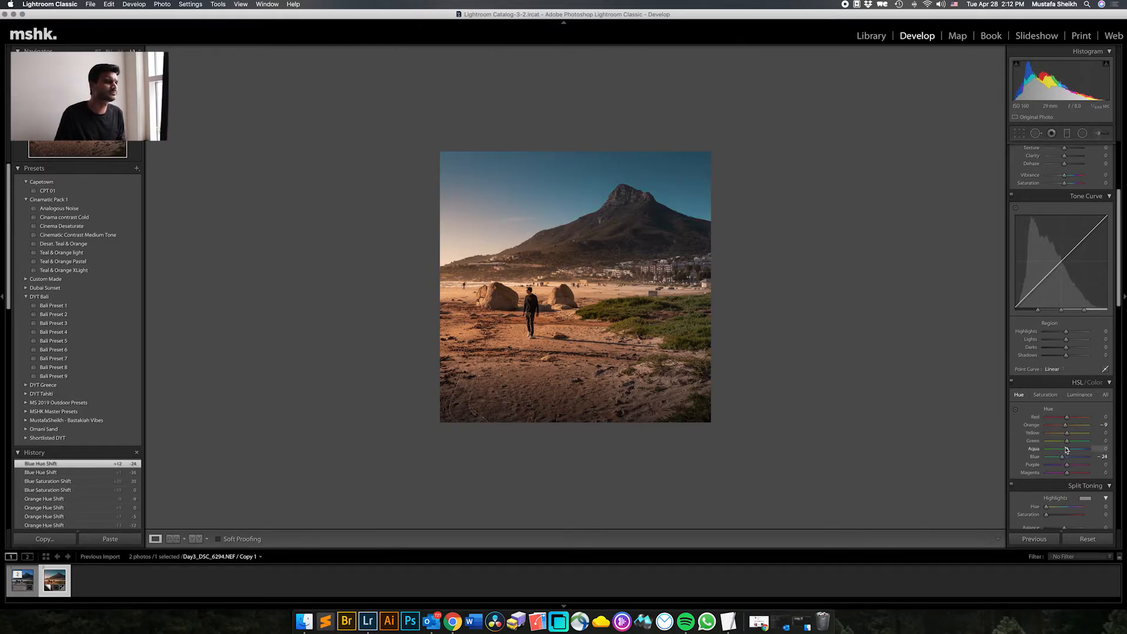
- Set the overall Contrast to +12 and Highlights to −22, keeping Exposure at 0 after trying a brighter value
scroll(1067, 264, "up", 5)
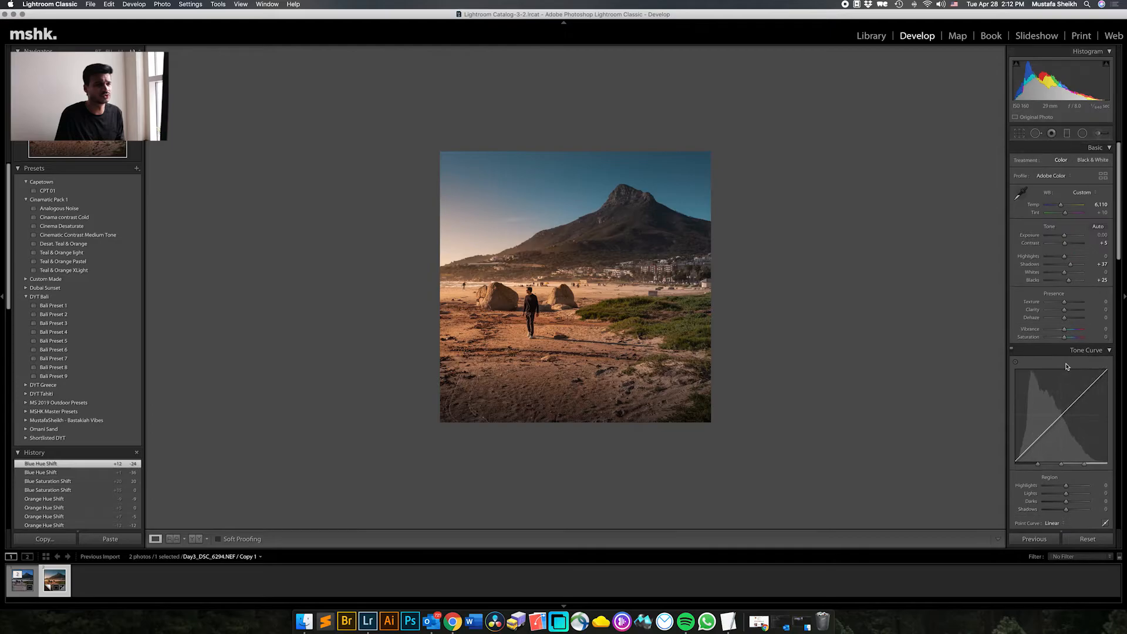
left_click_drag(1067, 246, 1066, 237)
double_click(1066, 237)
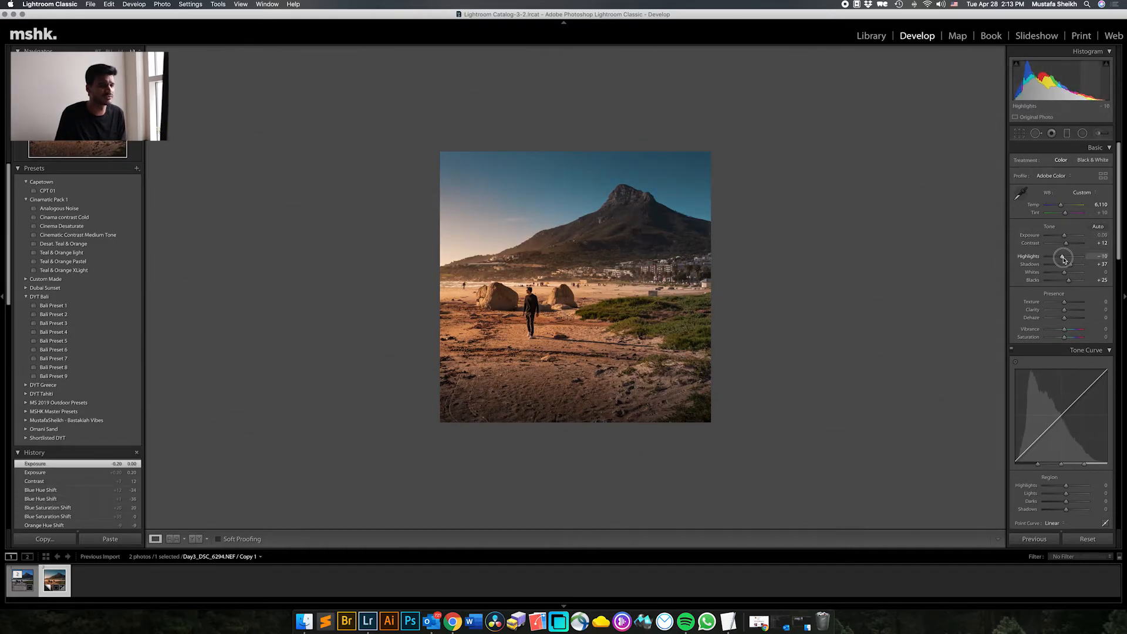
left_click_drag(1066, 259, 1047, 263)
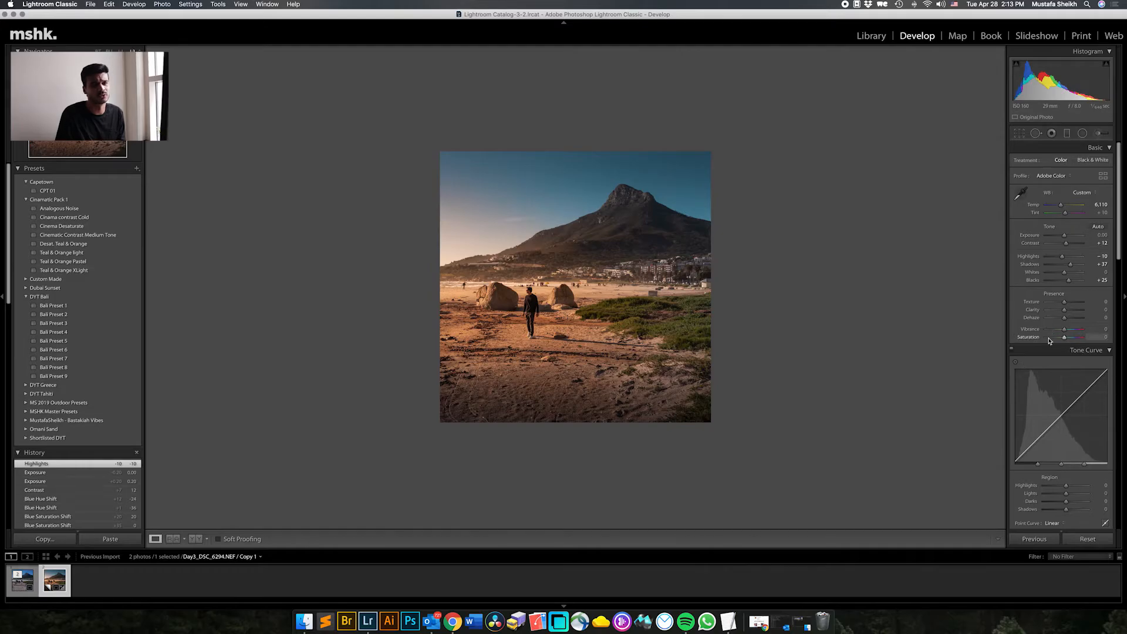
left_click_drag(1062, 259, 1060, 258)
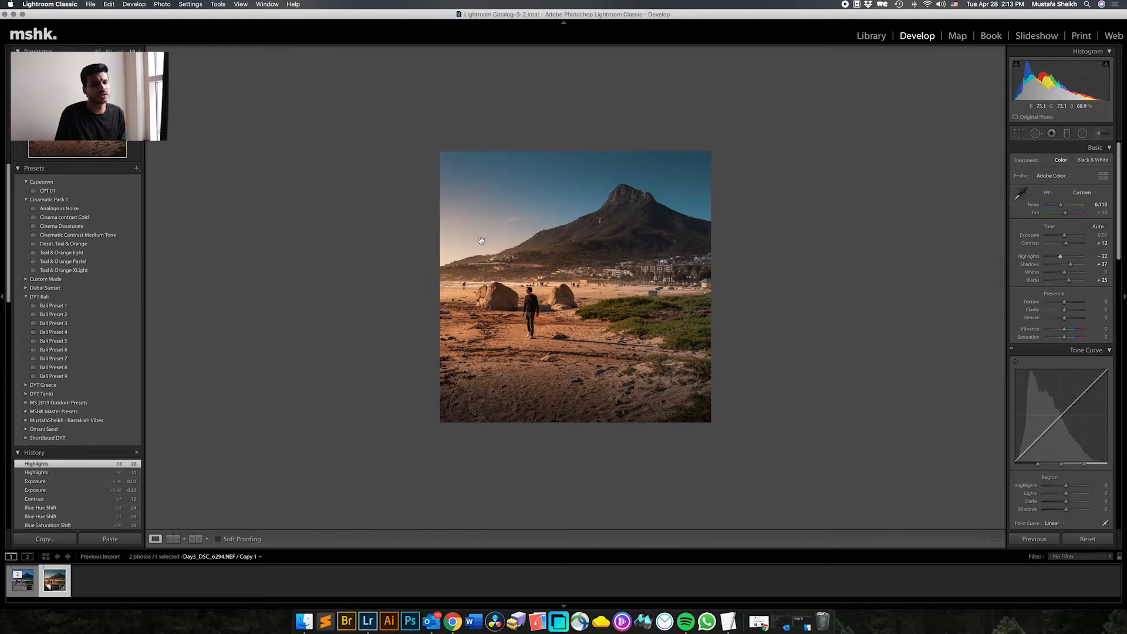
- Split-tone the shadows with Hue 214 and Saturation 9, and compare the edit with the original photo
scroll(1053, 472, "down", 5)
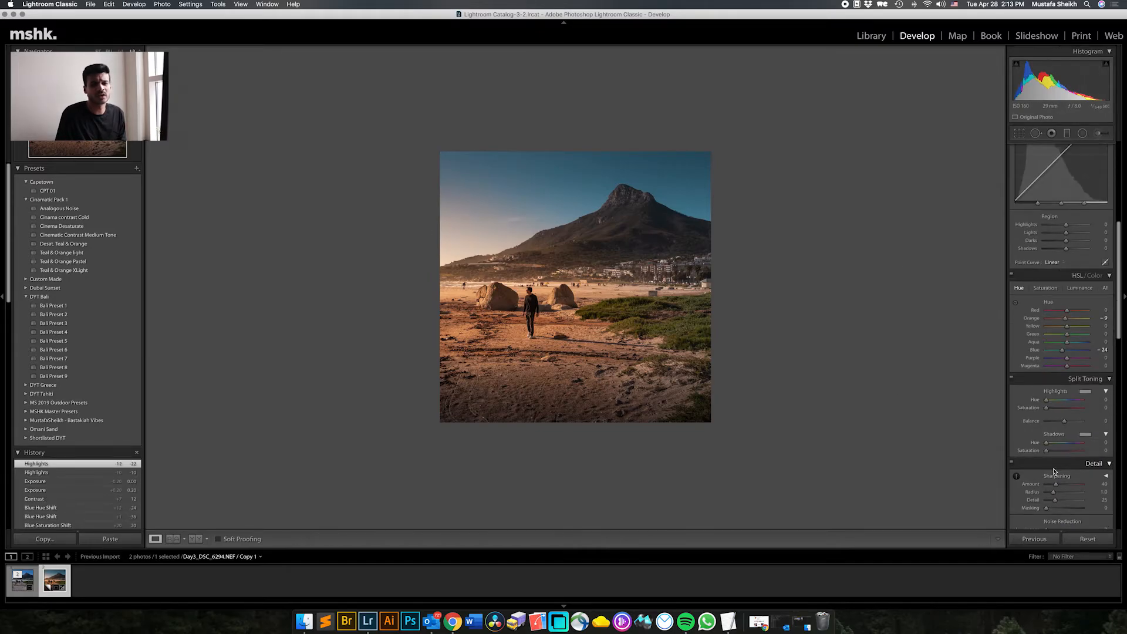
scroll(1053, 470, "down", 2)
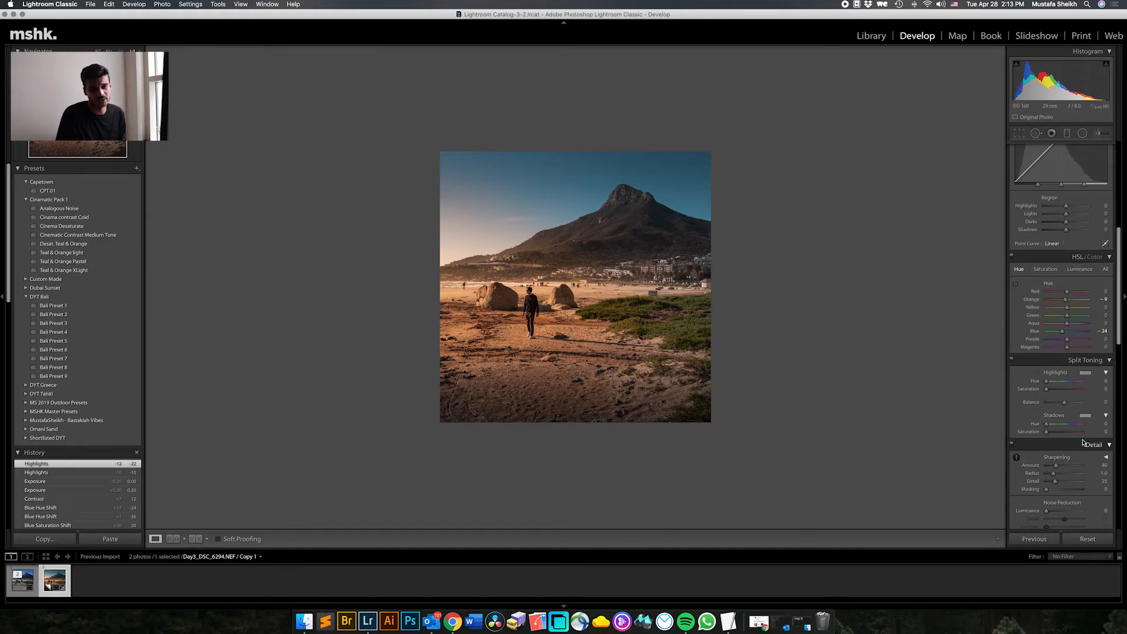
mouse_move(1046, 432)
left_mouse_down()
mouse_move(1073, 426)
mouse_move(1052, 434)
left_mouse_up()
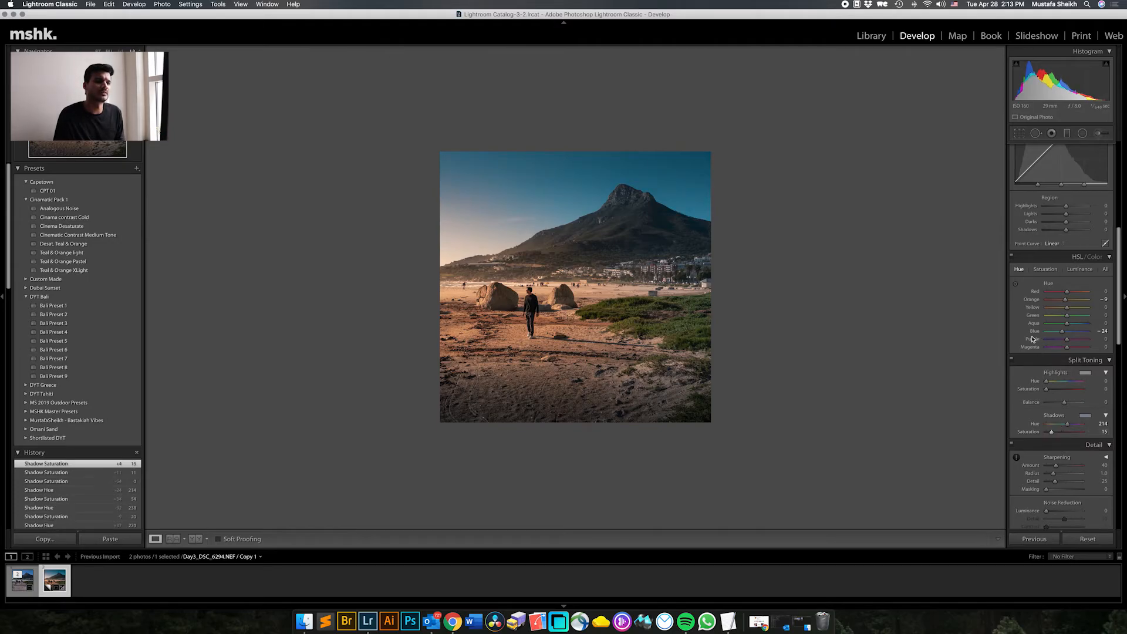
left_click_drag(1052, 434, 1049, 433)
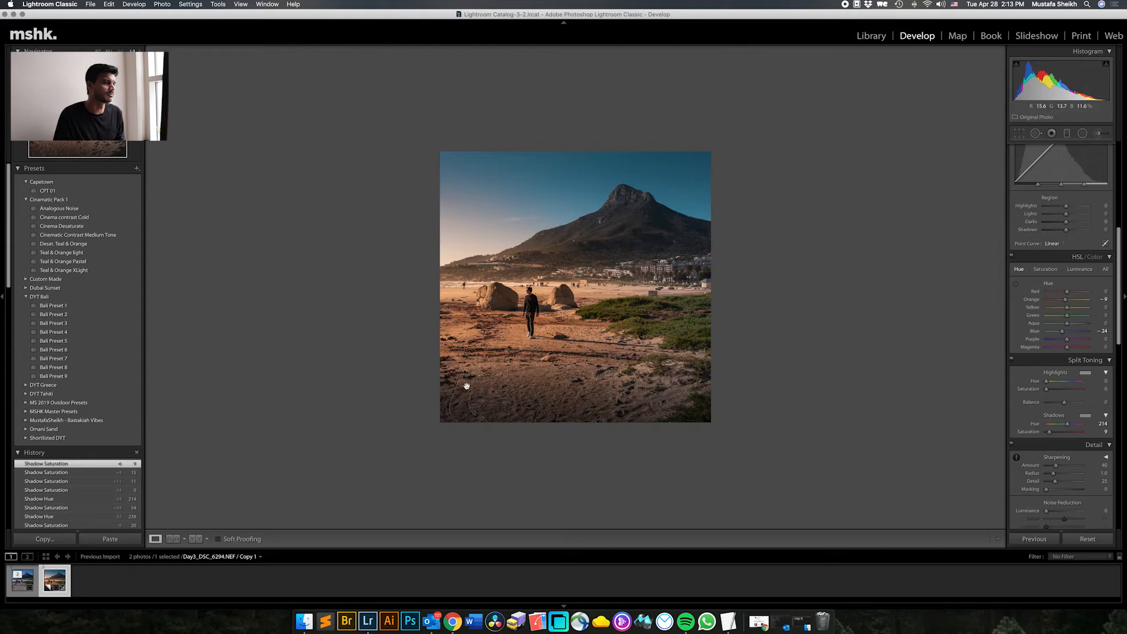
left_click(17, 582)
left_click(55, 580)
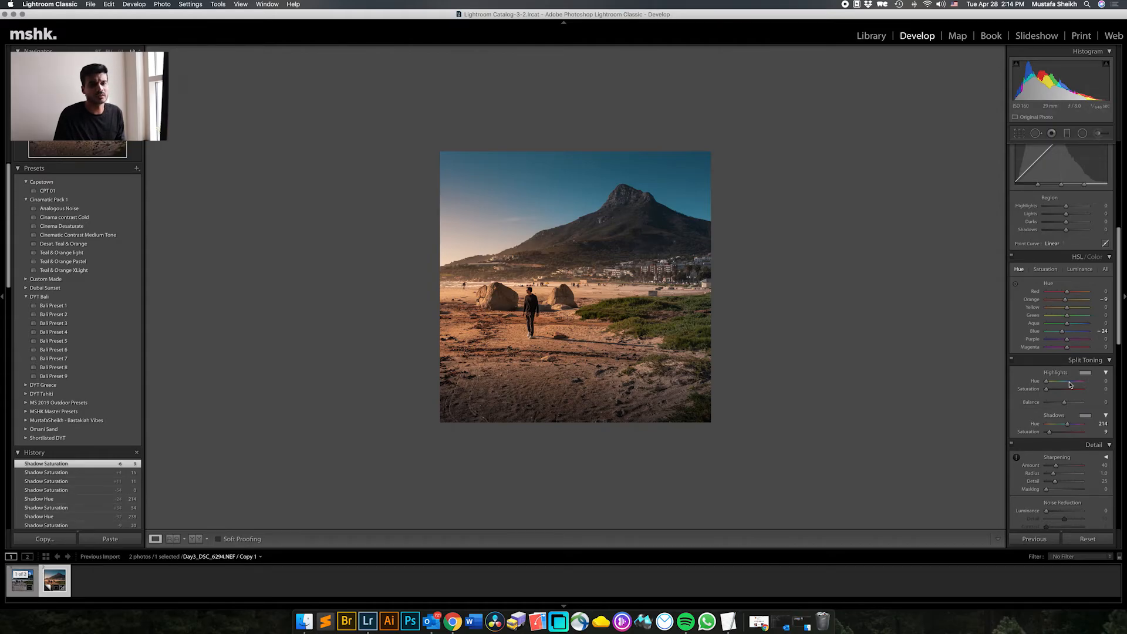
- Lower the tone curve's Highlights region to −13, and try raising its Shadows region before resetting it to 0
scroll(1067, 381, "up", 5)
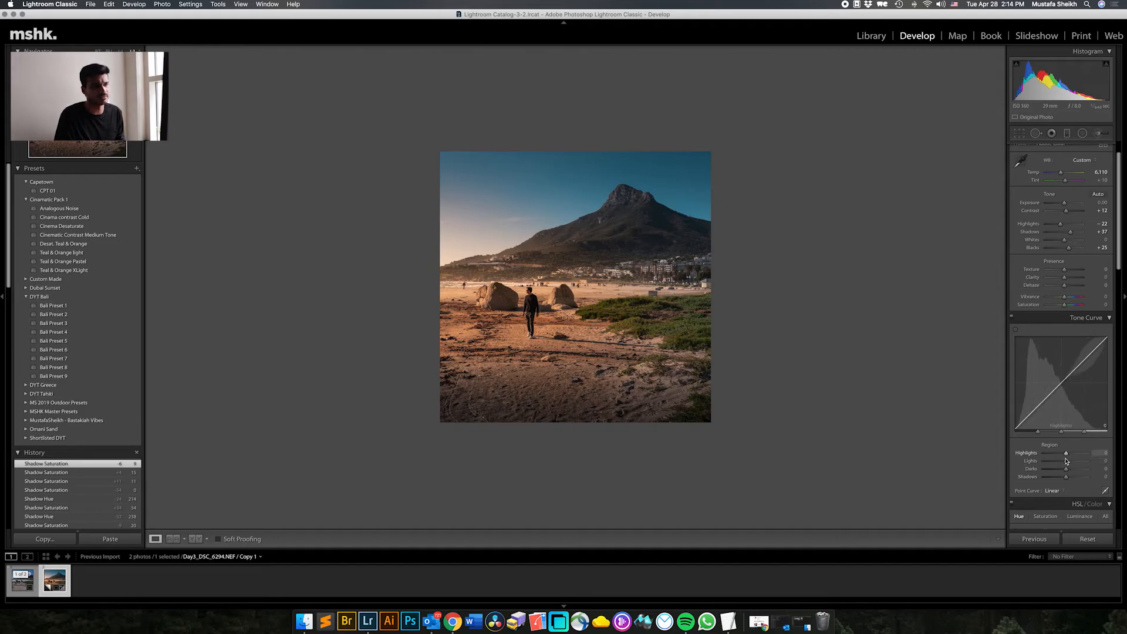
left_click_drag(1066, 455, 1062, 455)
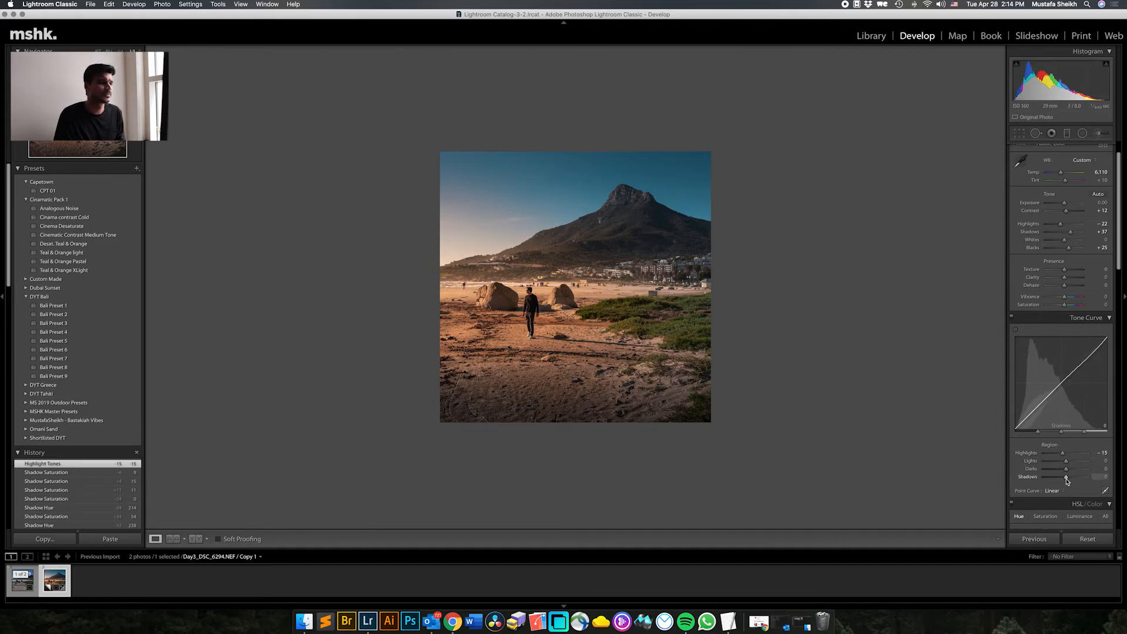
left_click_drag(1066, 477, 1069, 481)
double_click(1069, 477)
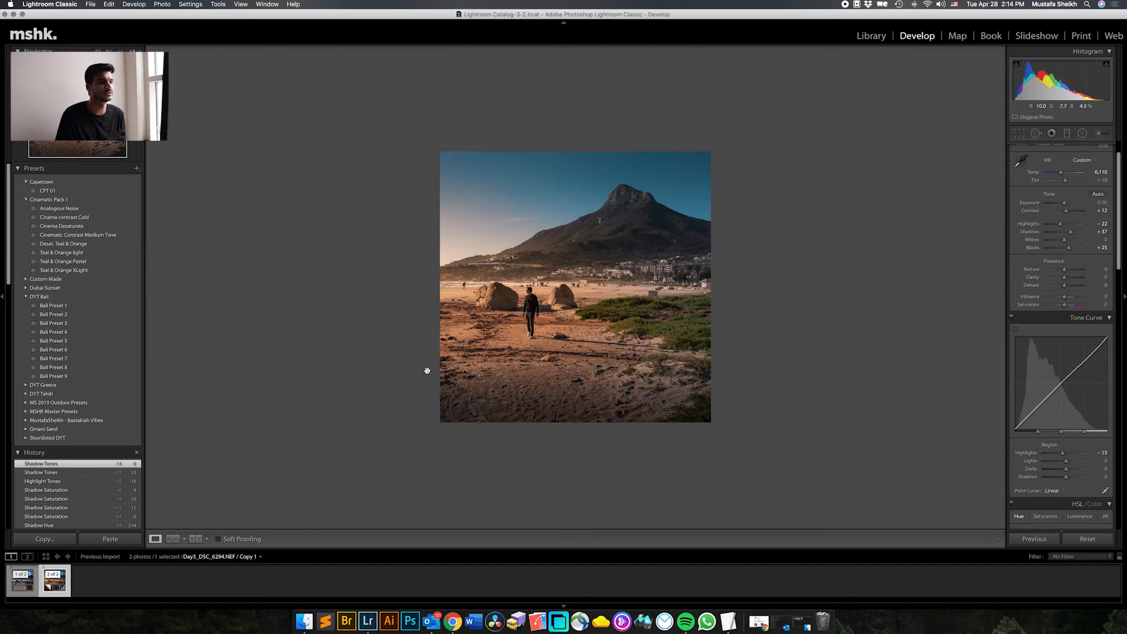
- Show the original and the edited copy side by side in the Library grid with neither photo selected
left_click(871, 36)
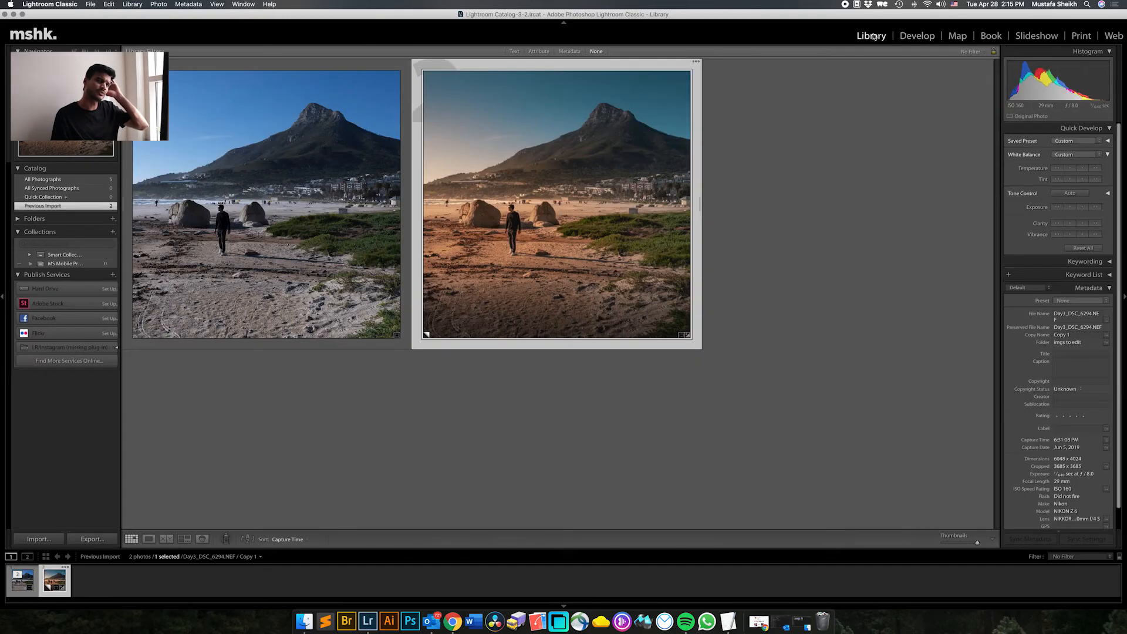
left_click(314, 390)
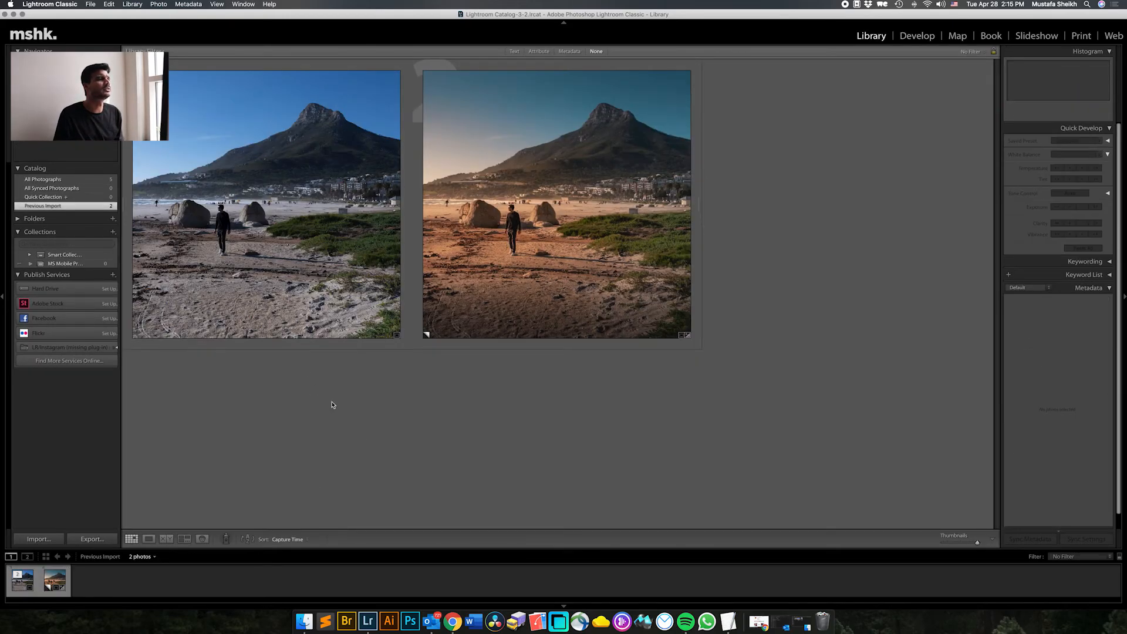